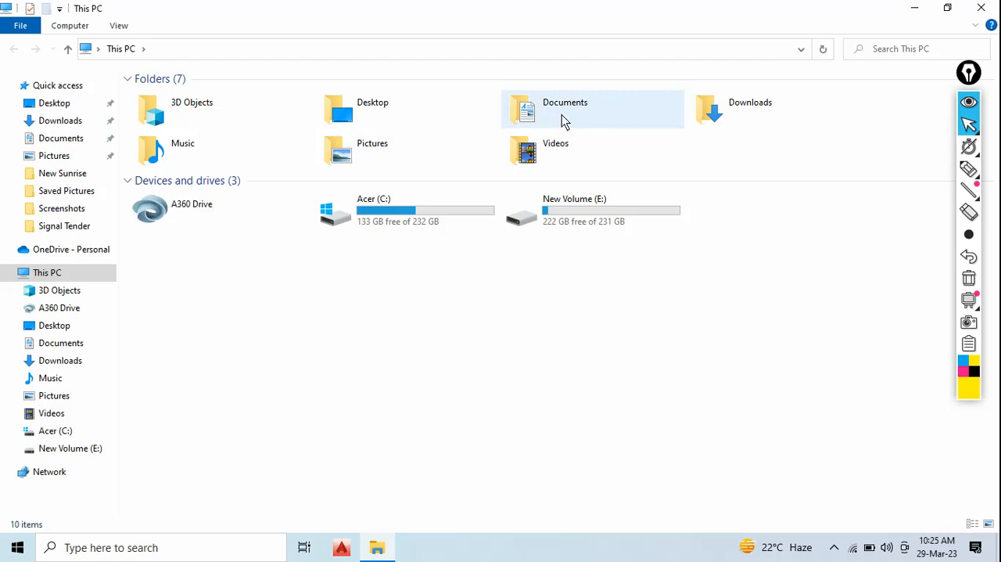
- Find the video IREPS TUTORIAL CLASS 4 in the Documents folder and play it
{"action": "double_click", "coordinate": [563, 116]}
{"action": "scroll", "coordinate": [313, 321], "scroll_direction": "down", "scroll_amount": 5}
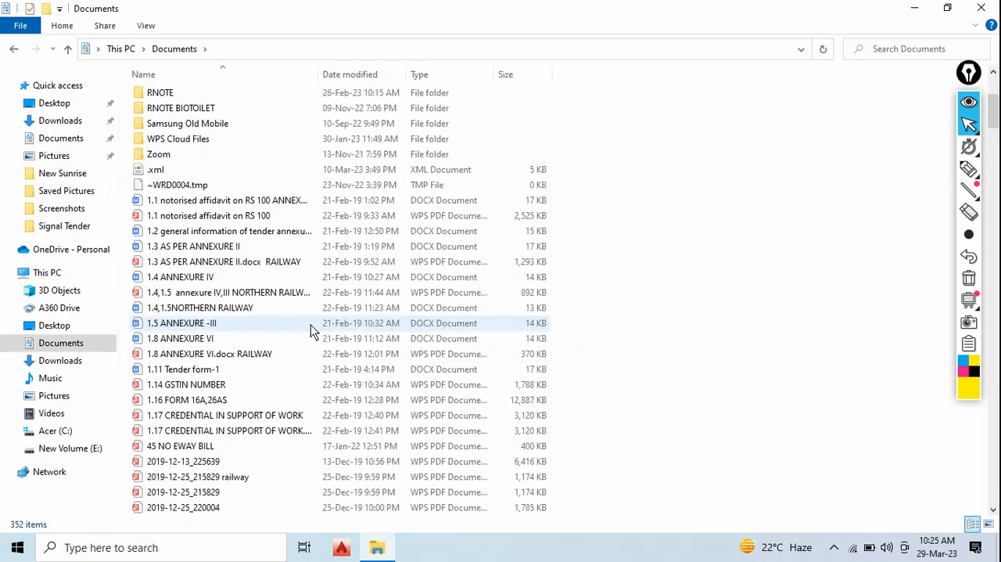
{"action": "scroll", "coordinate": [311, 324], "scroll_direction": "down", "scroll_amount": 20}
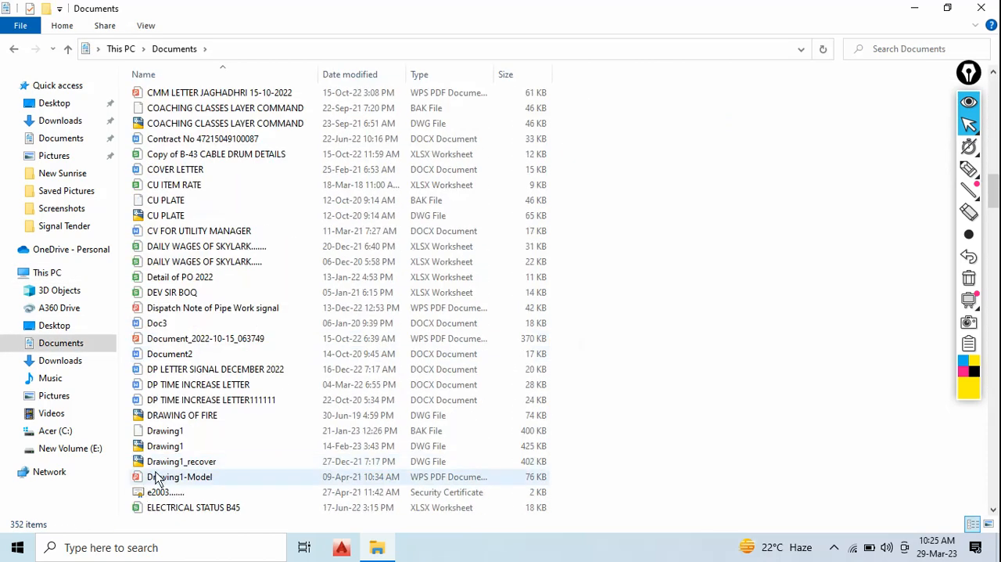
{"action": "scroll", "coordinate": [156, 479], "scroll_direction": "down", "scroll_amount": 20}
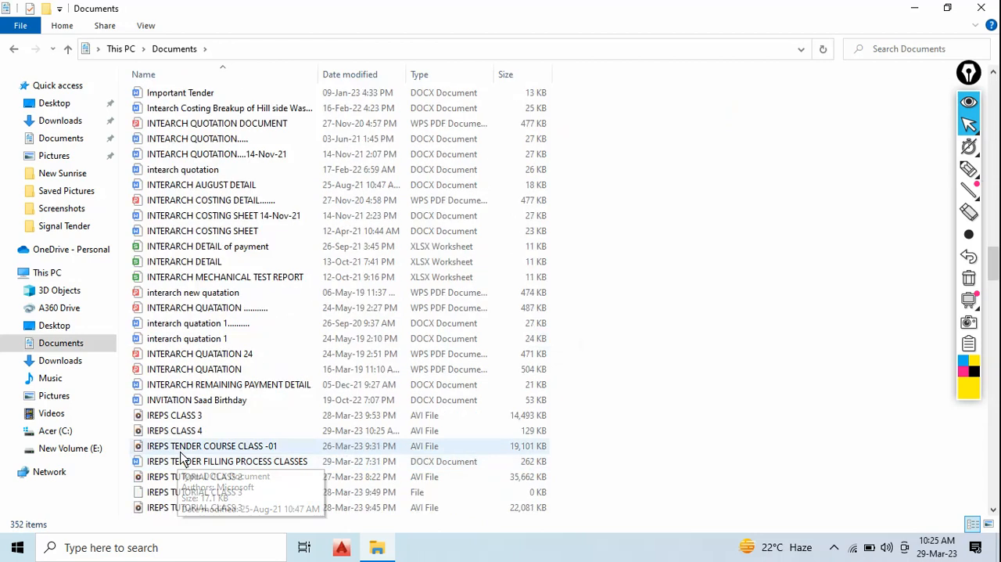
{"action": "scroll", "coordinate": [182, 457], "scroll_direction": "down", "scroll_amount": 4}
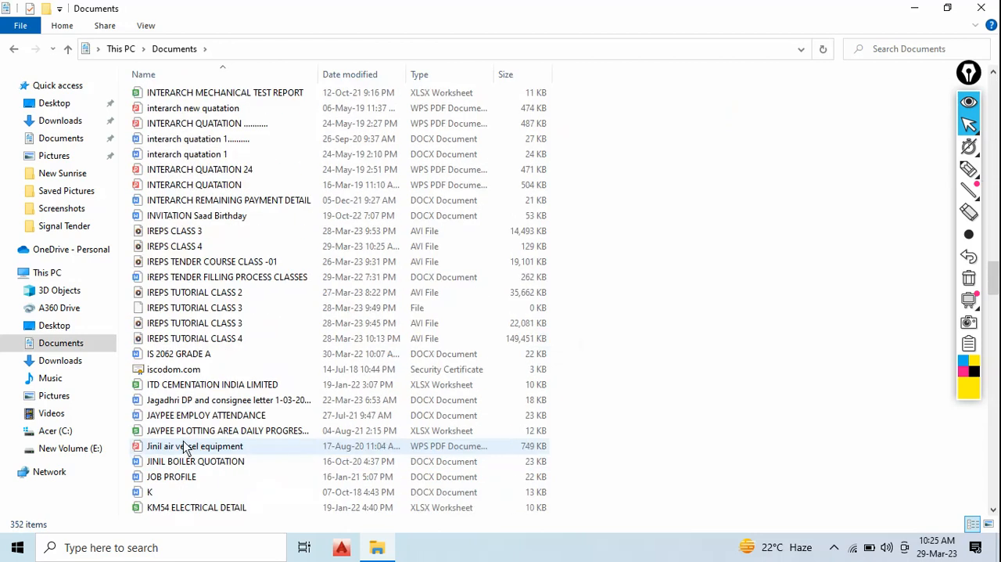
{"action": "left_click", "coordinate": [261, 345]}
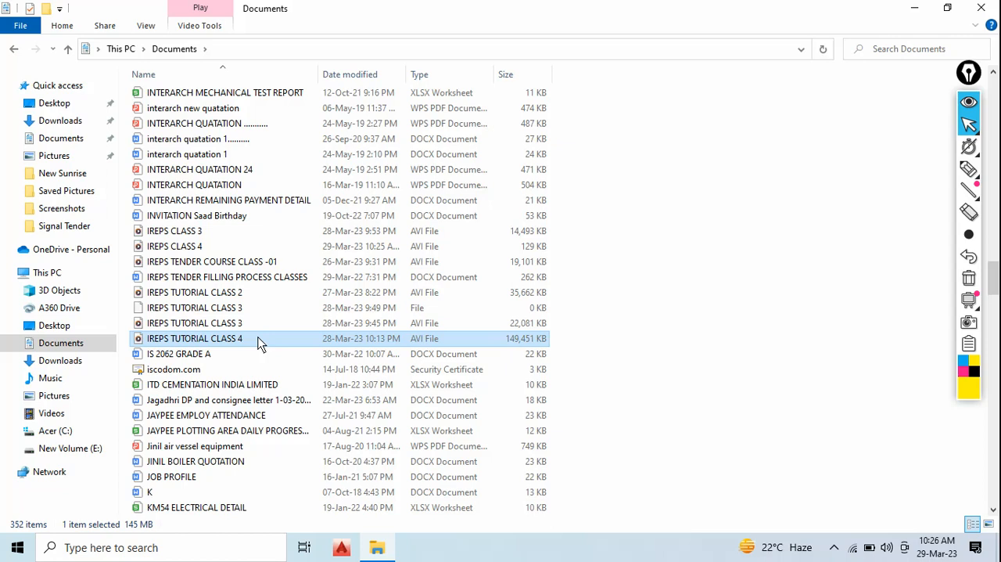
{"action": "double_click", "coordinate": [260, 345]}
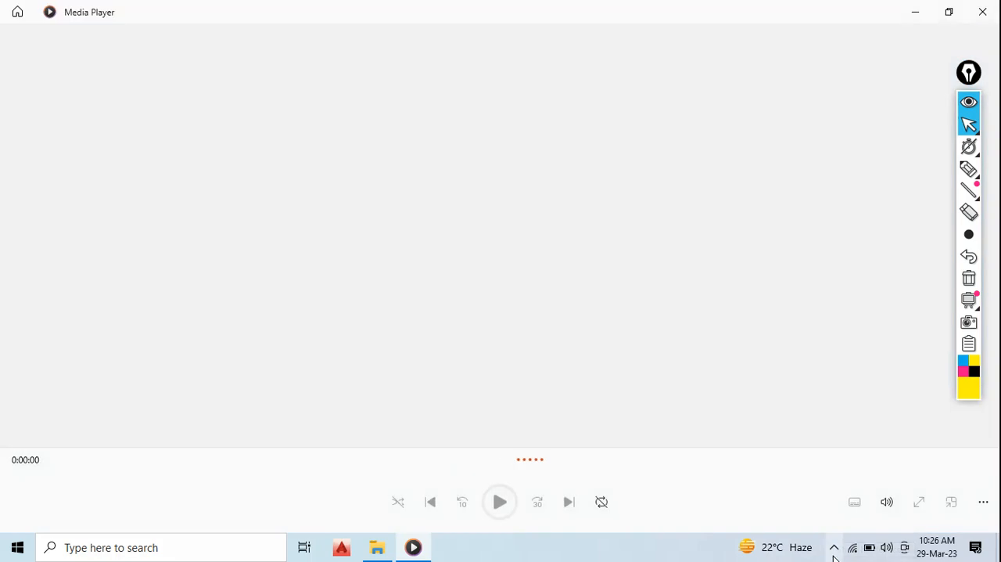
- Show the playing video in full screen and return it to the windowed view
{"action": "left_click", "coordinate": [834, 548]}
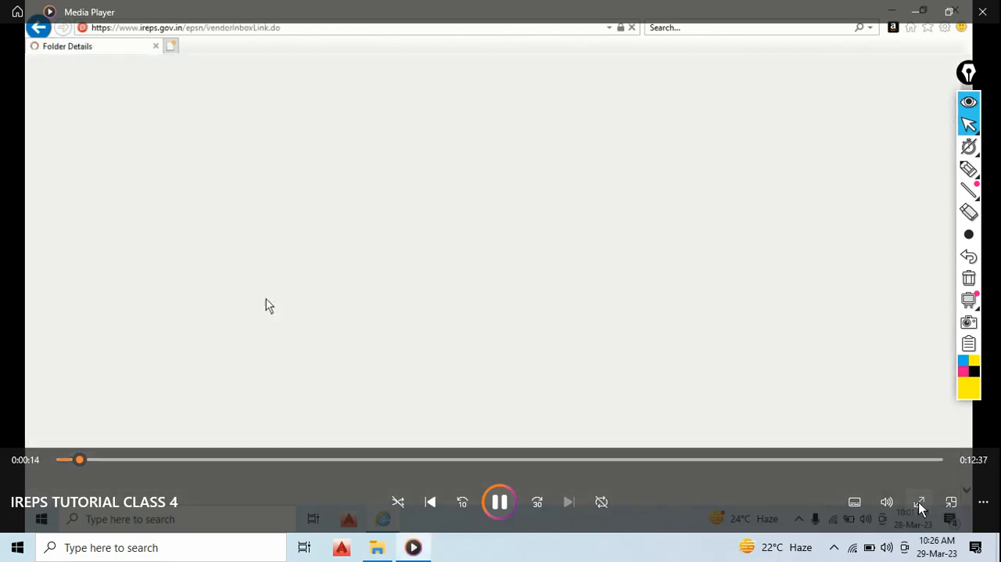
{"action": "left_click", "coordinate": [919, 505]}
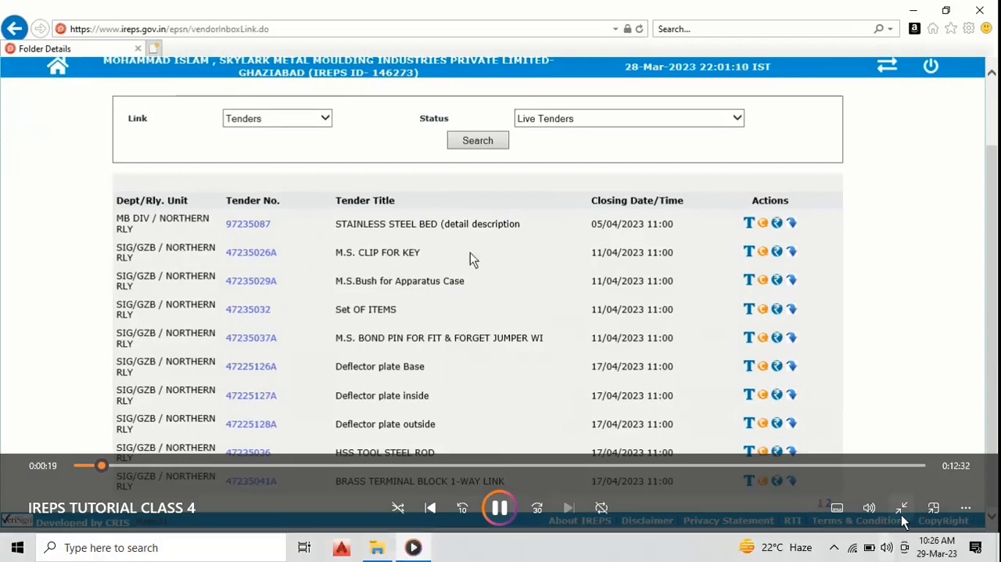
{"action": "left_click", "coordinate": [907, 507]}
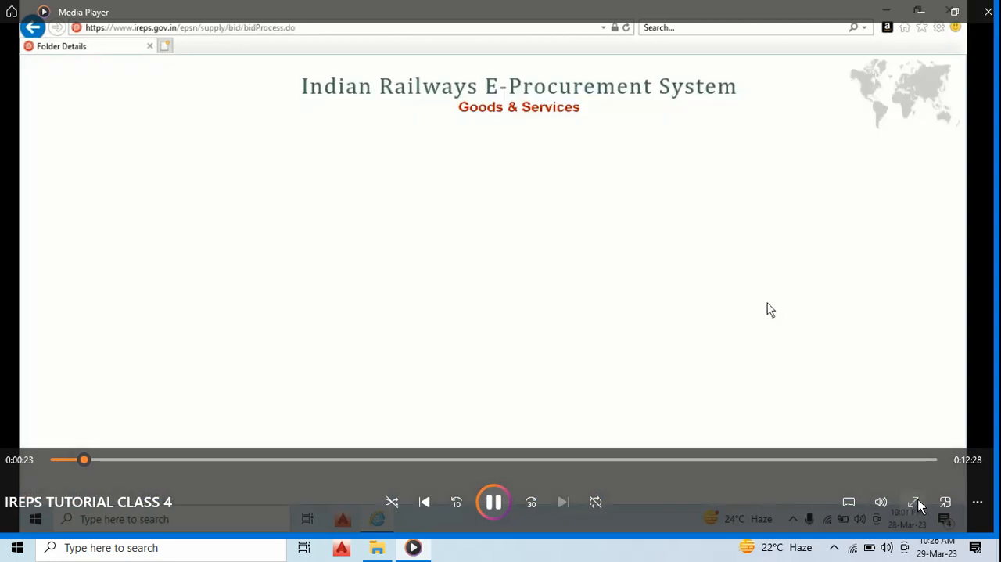
{"action": "left_click", "coordinate": [919, 499]}
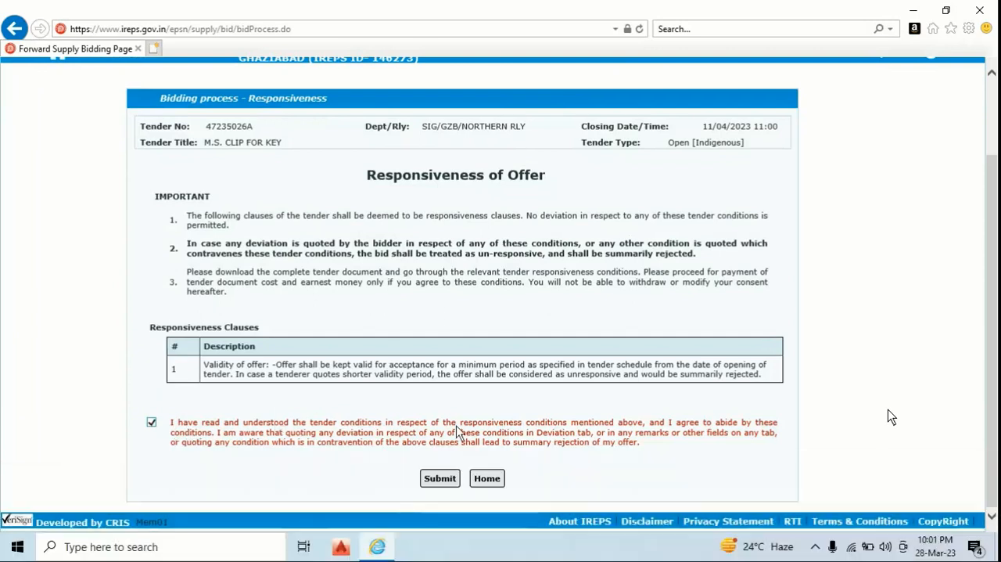
{"action": "mouse_move", "coordinate": [874, 476]}
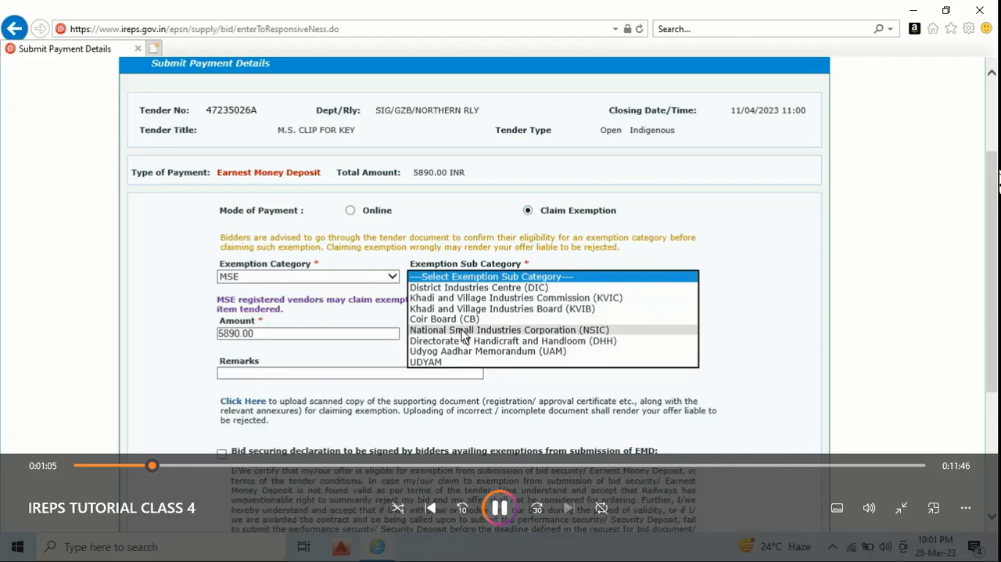
{"action": "left_click", "coordinate": [901, 507]}
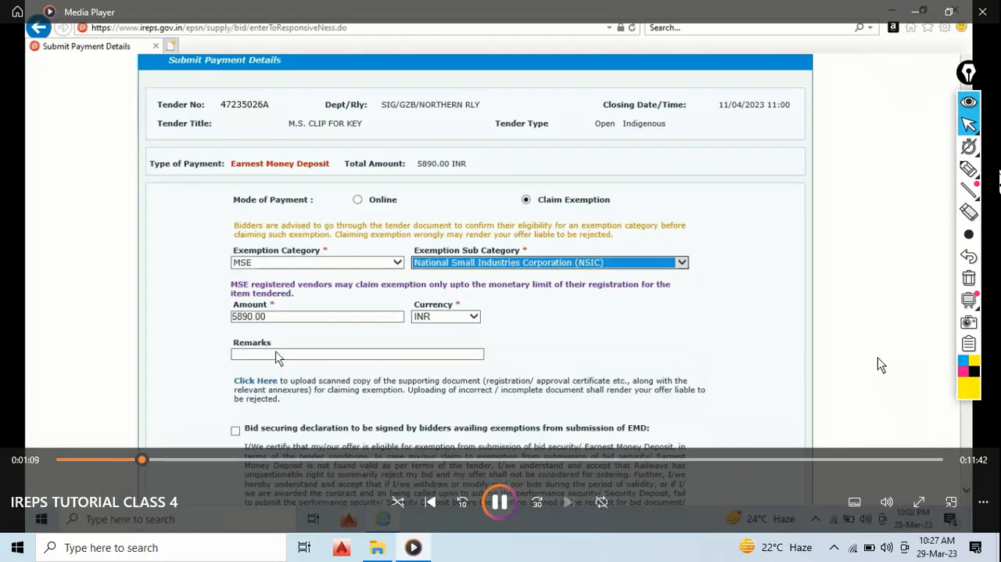
- Enter "ms plate" as the description of the eligibility document
{"action": "key", "text": "Caps_Lock"}
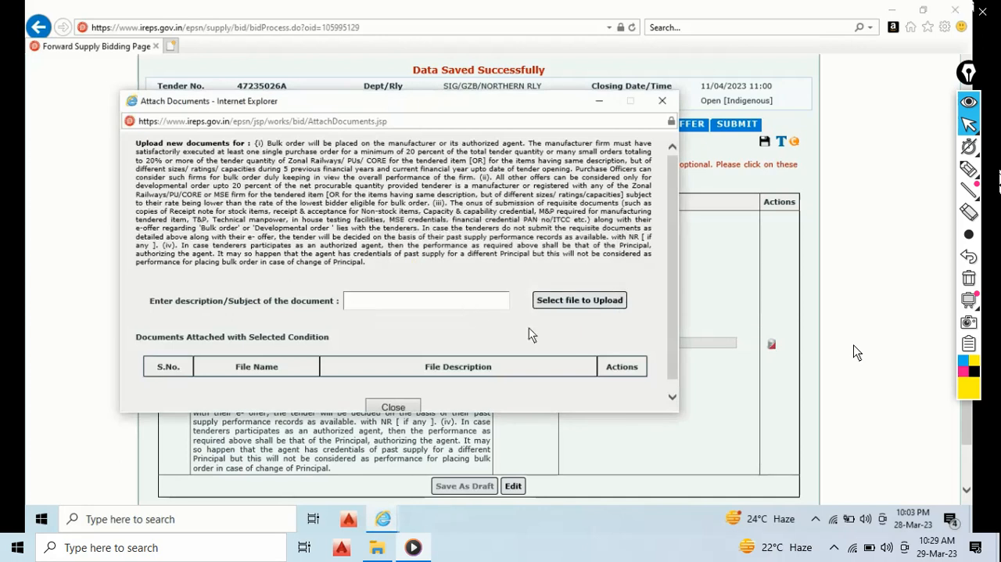
{"action": "type", "text": "ms plate"}
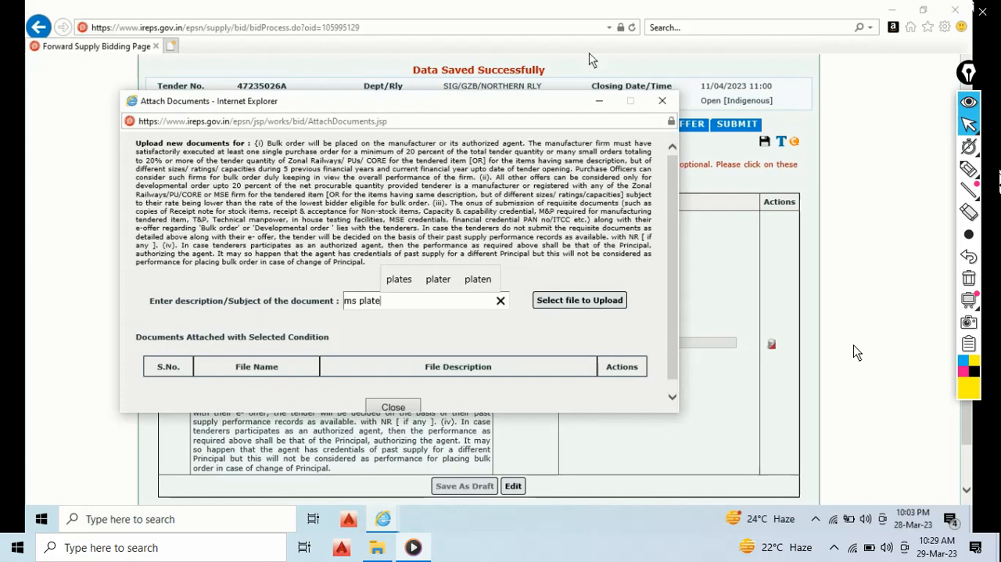
- Choose MS PLATE BREAK SHOE.pdf from the Desktop as the file to sign and upload
{"action": "left_click", "coordinate": [594, 304]}
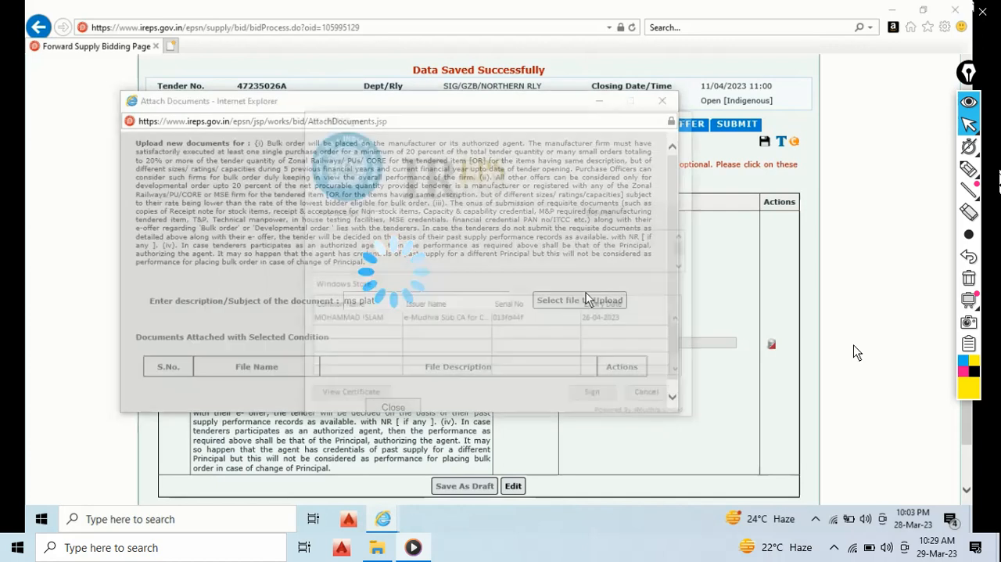
{"action": "left_click", "coordinate": [600, 213]}
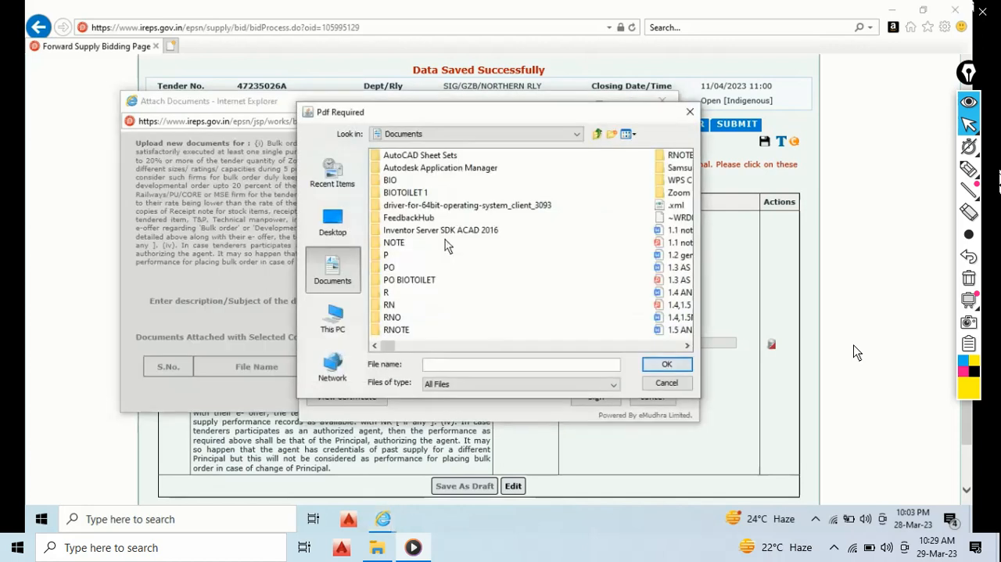
{"action": "left_click", "coordinate": [349, 229]}
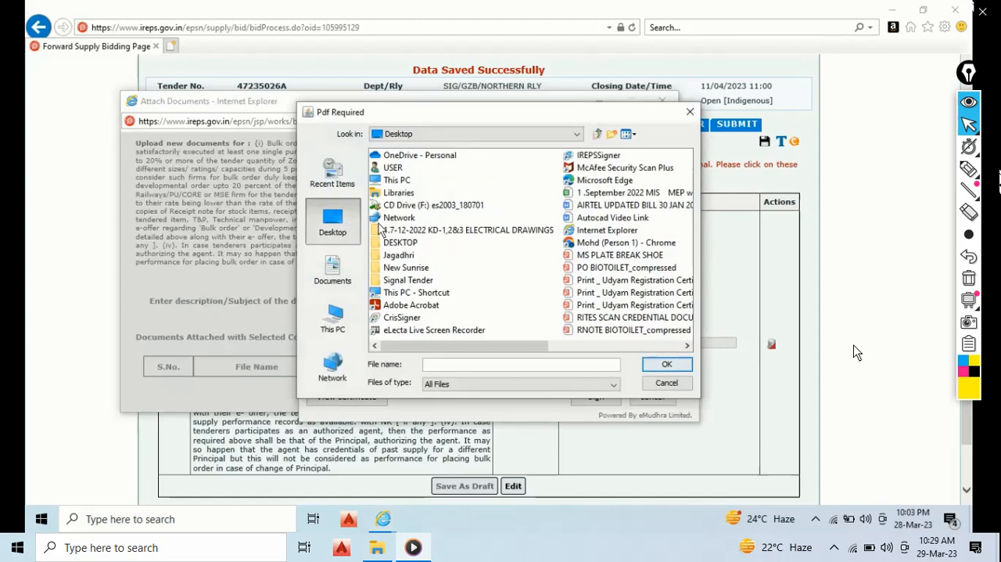
{"action": "scroll", "coordinate": [603, 250], "scroll_direction": "right", "scroll_amount": 3}
{"action": "scroll", "coordinate": [605, 249], "scroll_direction": "left", "scroll_amount": 3}
{"action": "left_click", "coordinate": [609, 255]}
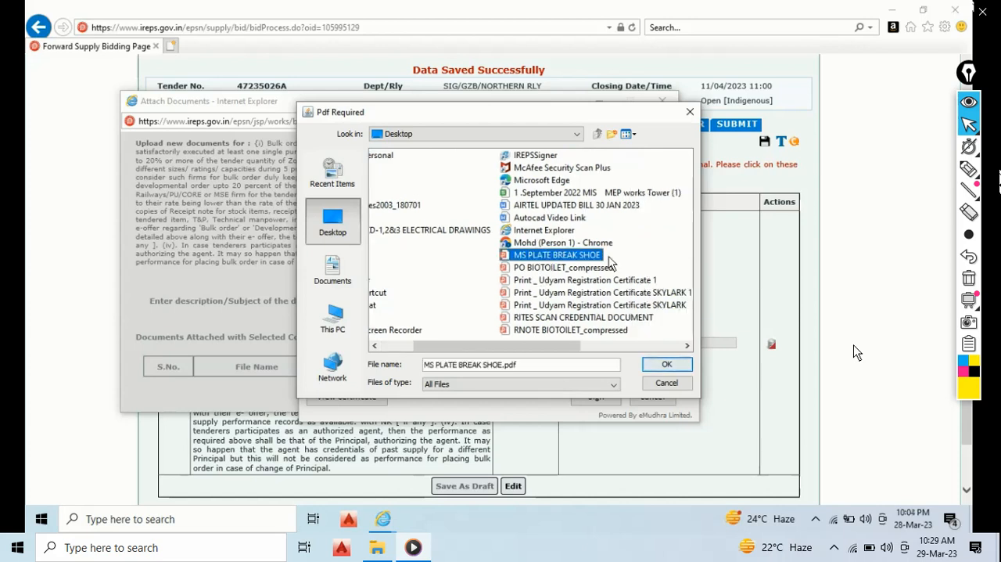
{"action": "left_click", "coordinate": [667, 366]}
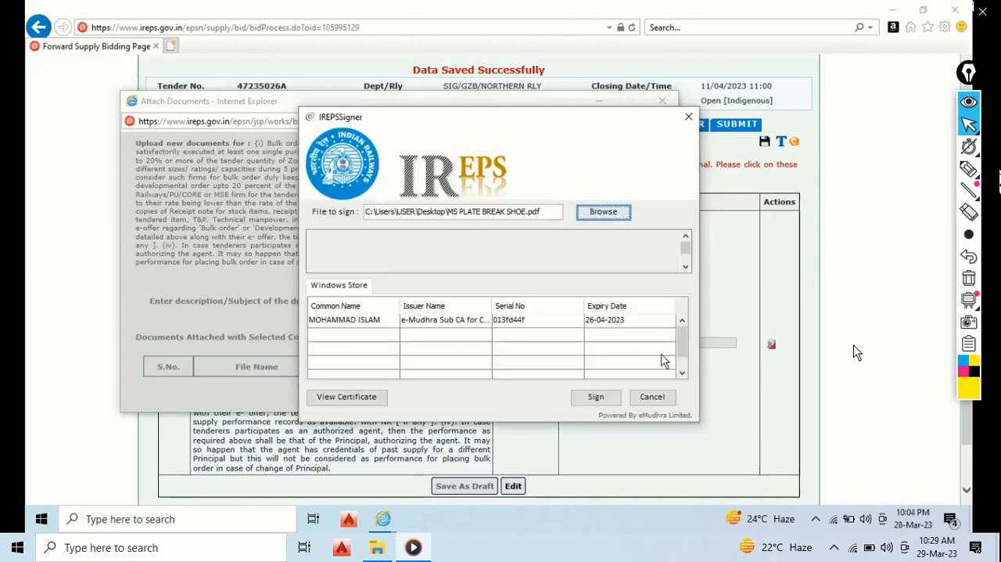
- Sign the PDF with the listed digital certificate to attach it, and close the document attachment window
{"action": "left_click", "coordinate": [617, 320]}
{"action": "left_click", "coordinate": [612, 397]}
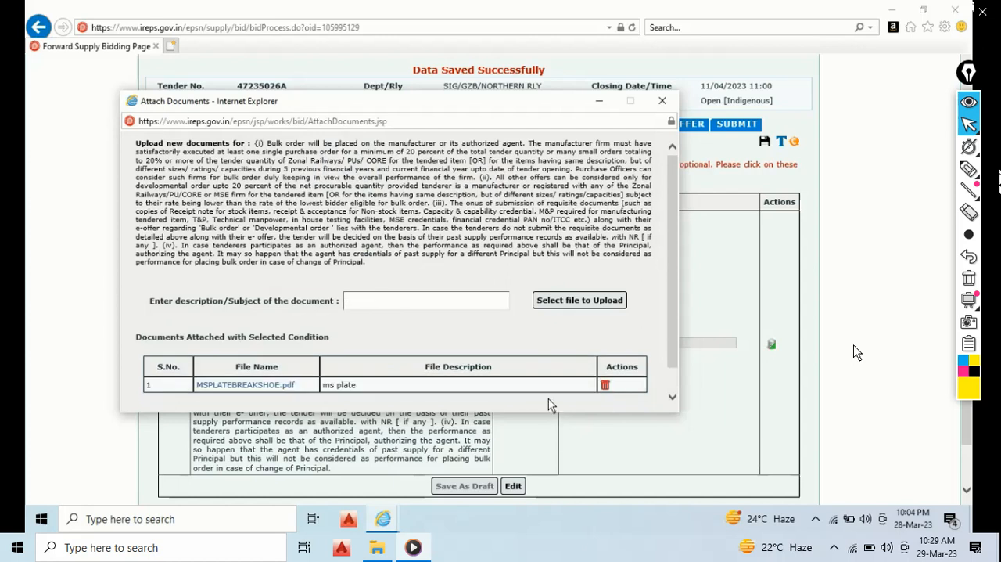
{"action": "left_click", "coordinate": [663, 100]}
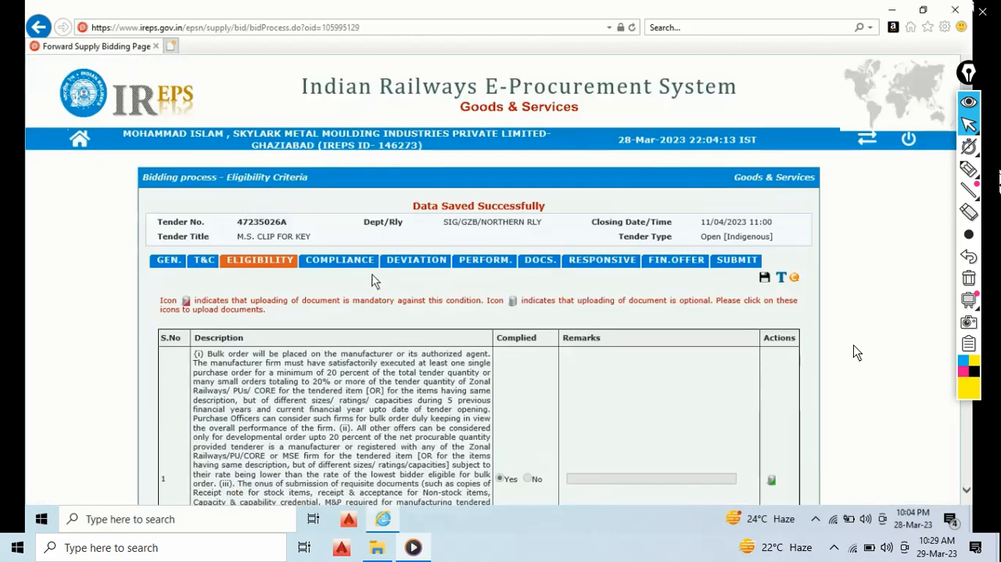
- In the compliance conditions, enter 100 as the Local Content Clause remark and save the draft to the Documents folder
{"action": "left_click", "coordinate": [359, 265]}
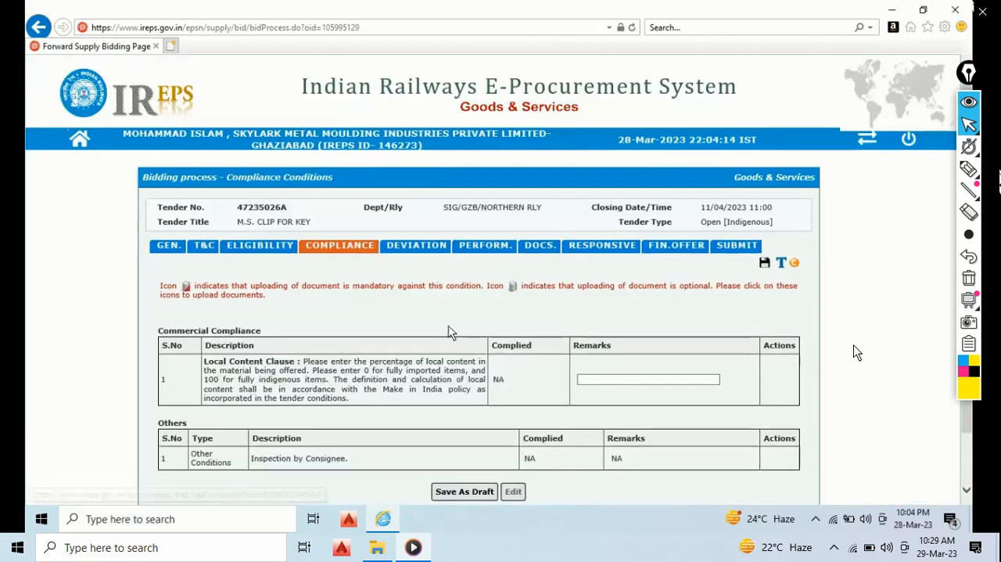
{"action": "scroll", "coordinate": [551, 326], "scroll_direction": "down", "scroll_amount": 1}
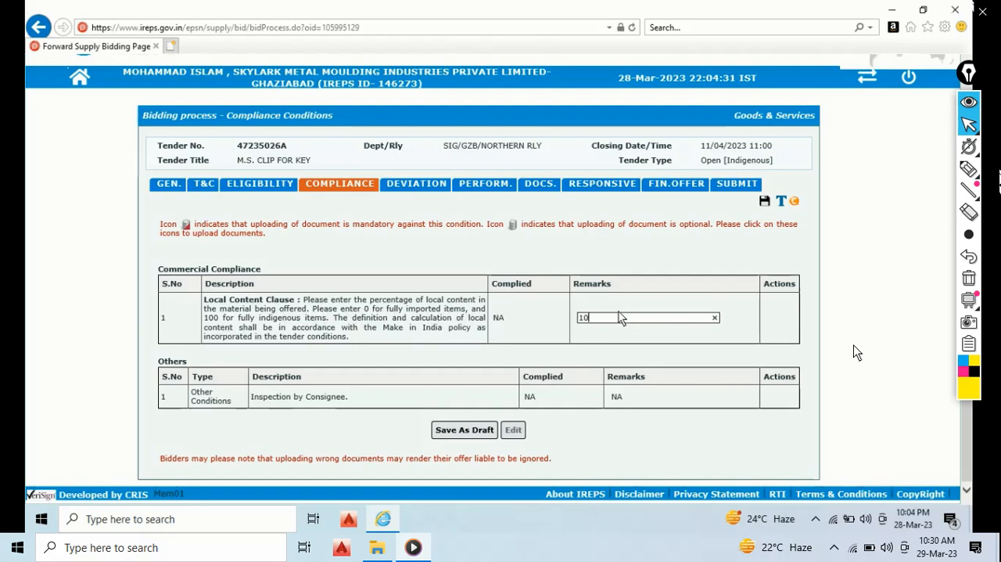
{"action": "type", "text": "0"}
{"action": "left_click", "coordinate": [469, 432]}
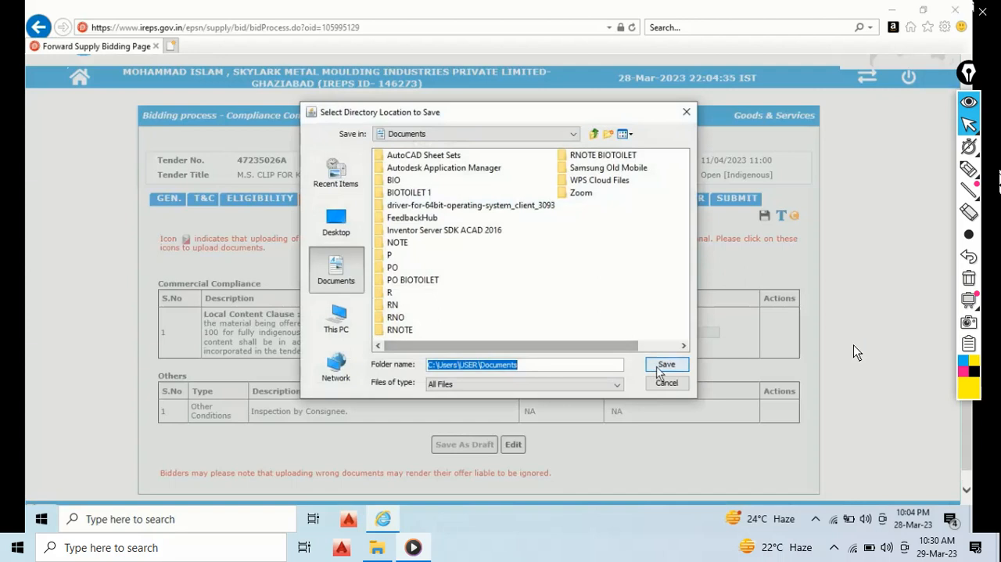
{"action": "left_click", "coordinate": [658, 367]}
{"action": "left_click", "coordinate": [540, 309]}
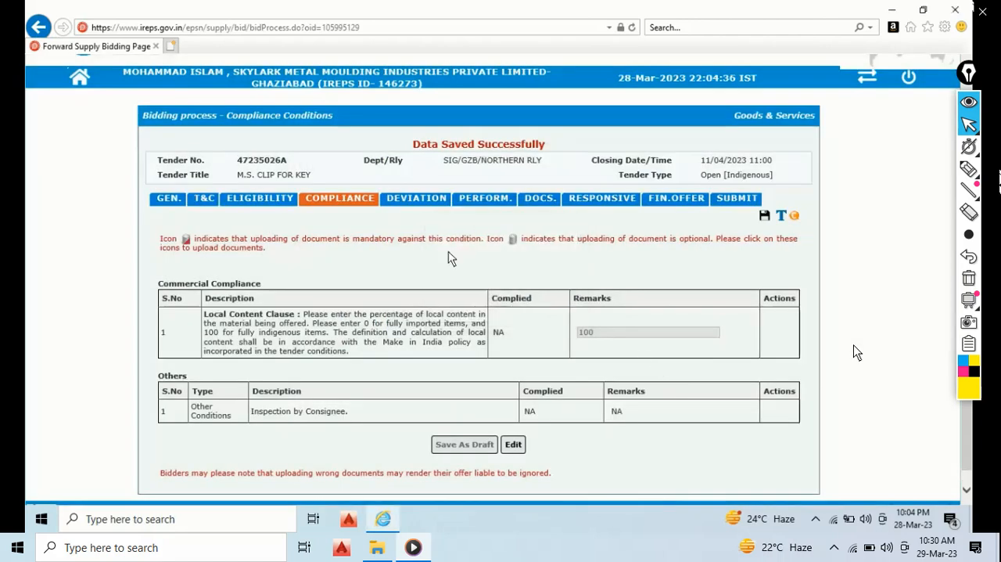
- In the bid's deviation form, enter "As per tender Document" as the document name for a technical deviation
{"action": "left_click", "coordinate": [414, 202]}
{"action": "scroll", "coordinate": [326, 293], "scroll_direction": "down", "scroll_amount": 3}
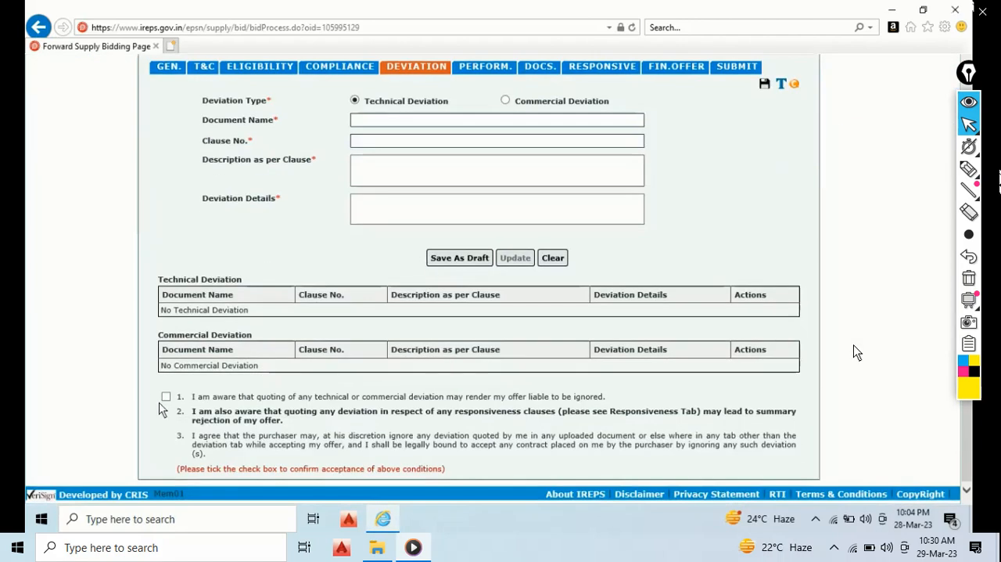
{"action": "scroll", "coordinate": [255, 385], "scroll_direction": "up", "scroll_amount": 3}
{"action": "left_click", "coordinate": [364, 302]}
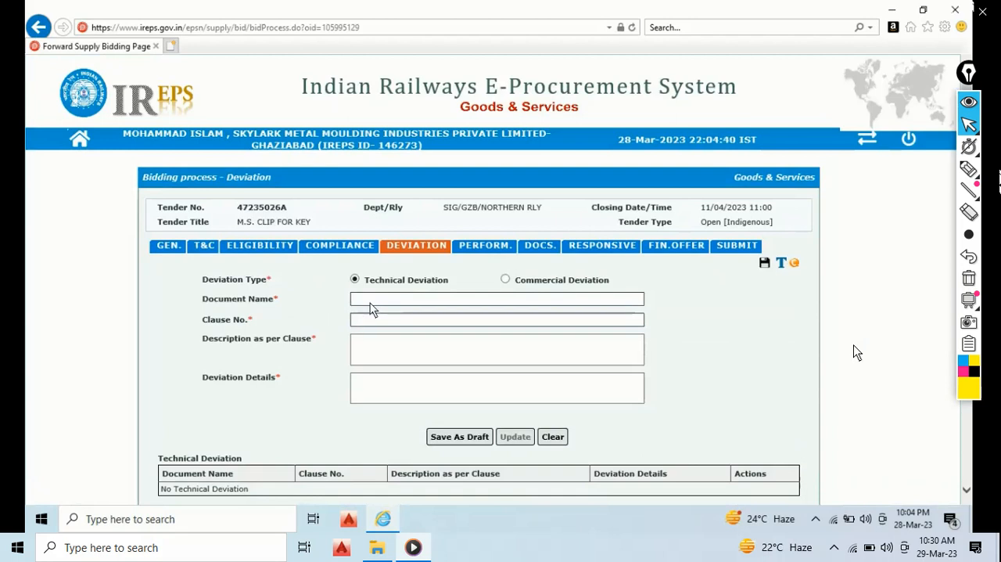
{"action": "type", "text": "As "}
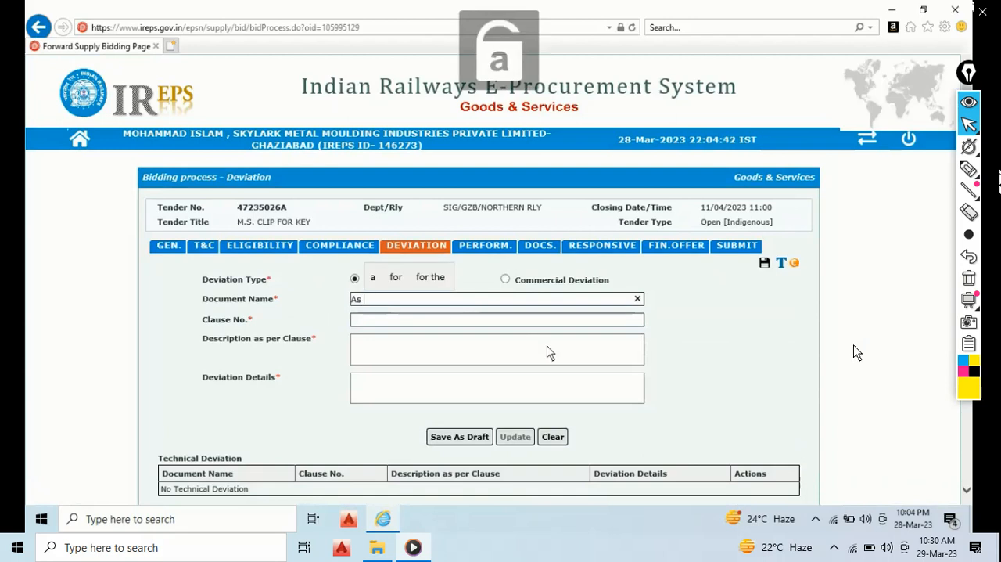
{"action": "type", "text": "per t"}
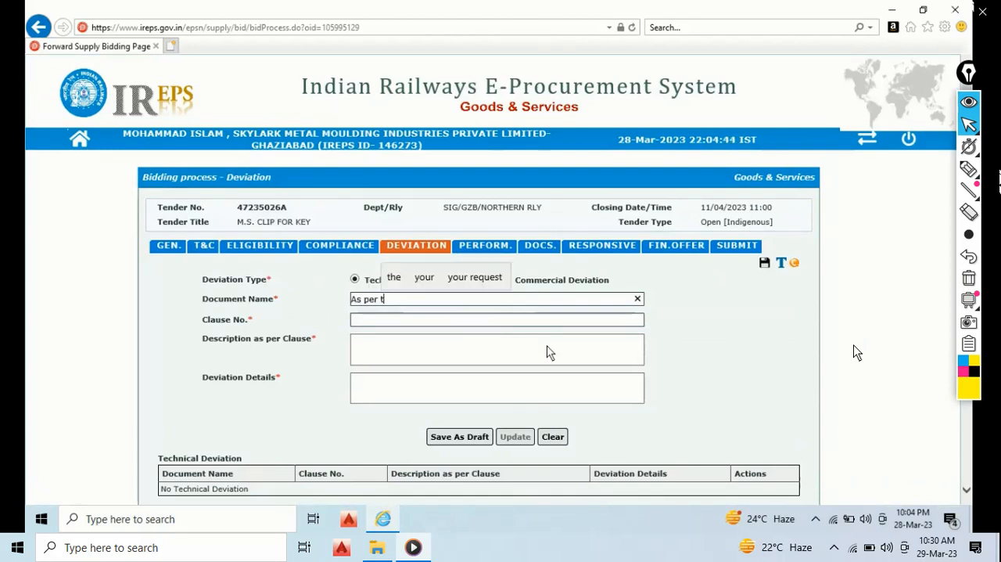
{"action": "type", "text": "ender"}
{"action": "key", "text": "Caps_Lock"}
{"action": "type", "text": "D"}
{"action": "key", "text": "Caps_Lock"}
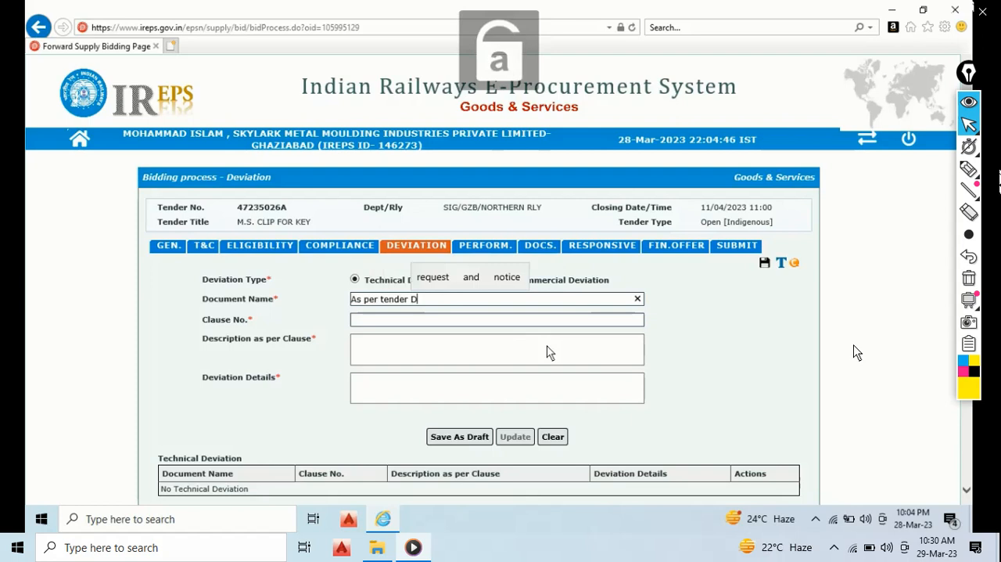
{"action": "type", "text": "ocume"}
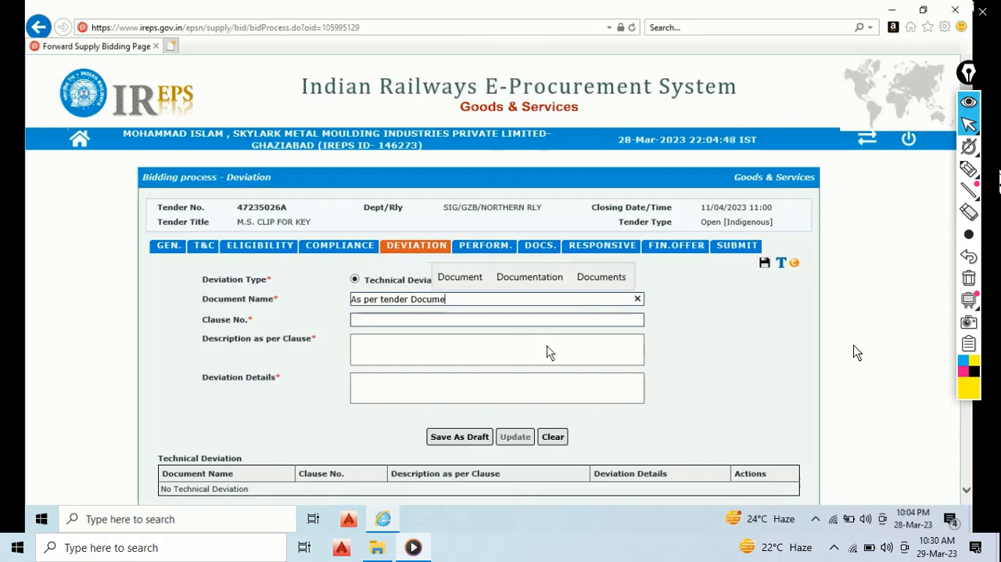
{"action": "type", "text": "nt"}
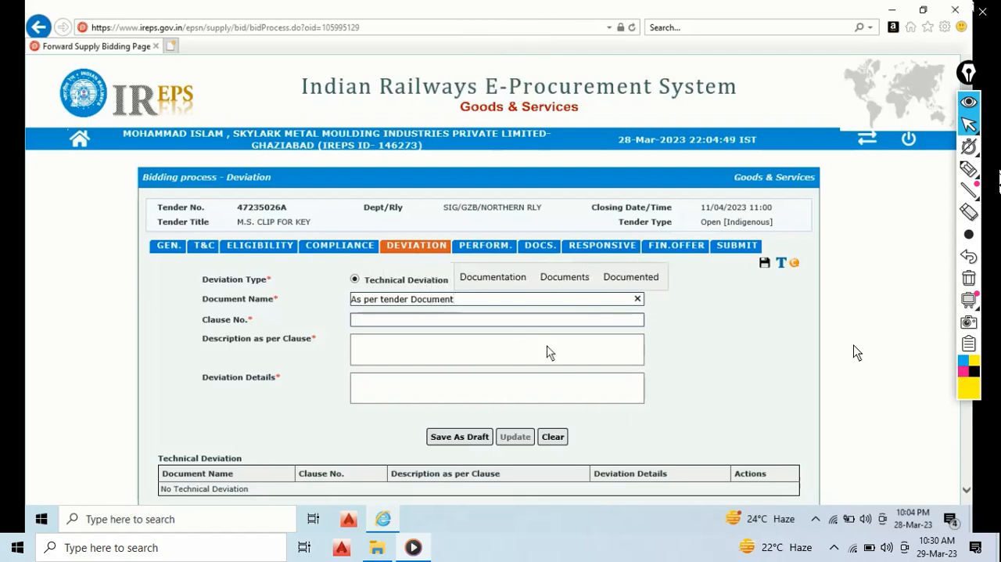
- Enter "As per tender" as the clause number of the technical deviation
{"action": "left_click", "coordinate": [477, 322]}
{"action": "key", "text": "Caps_Lock"}
{"action": "type", "text": "A"}
{"action": "key", "text": "Caps_Lock"}
{"action": "type", "text": "s "}
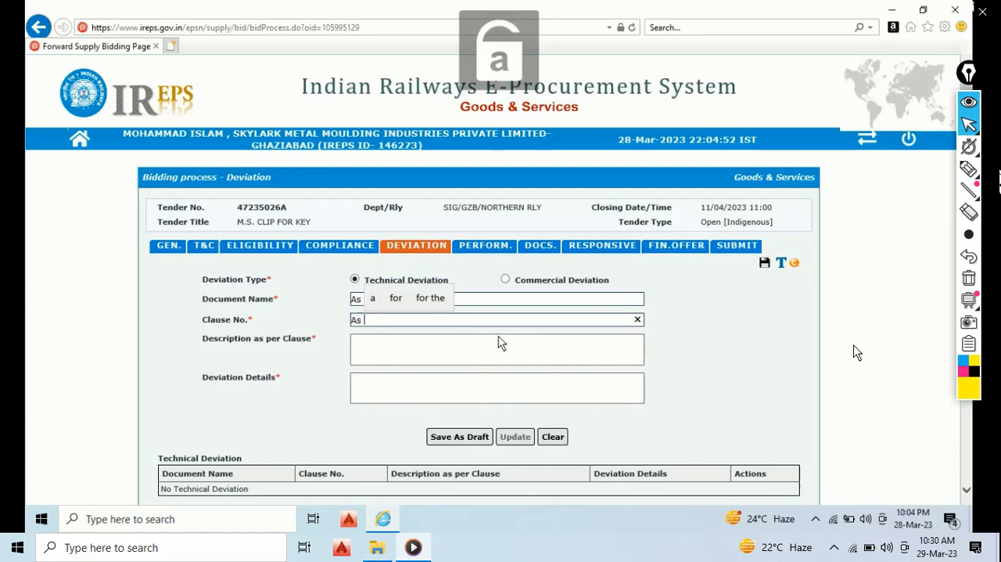
{"action": "type", "text": "per tender"}
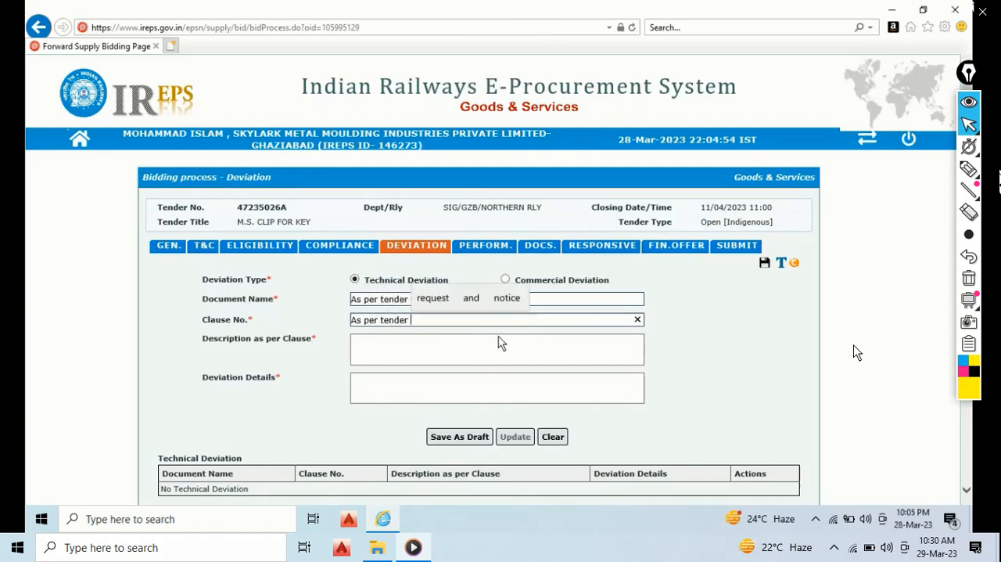
{"action": "key", "text": "Caps_Lock"}
{"action": "type", "text": "D"}
{"action": "key", "text": "Caps_Lock"}
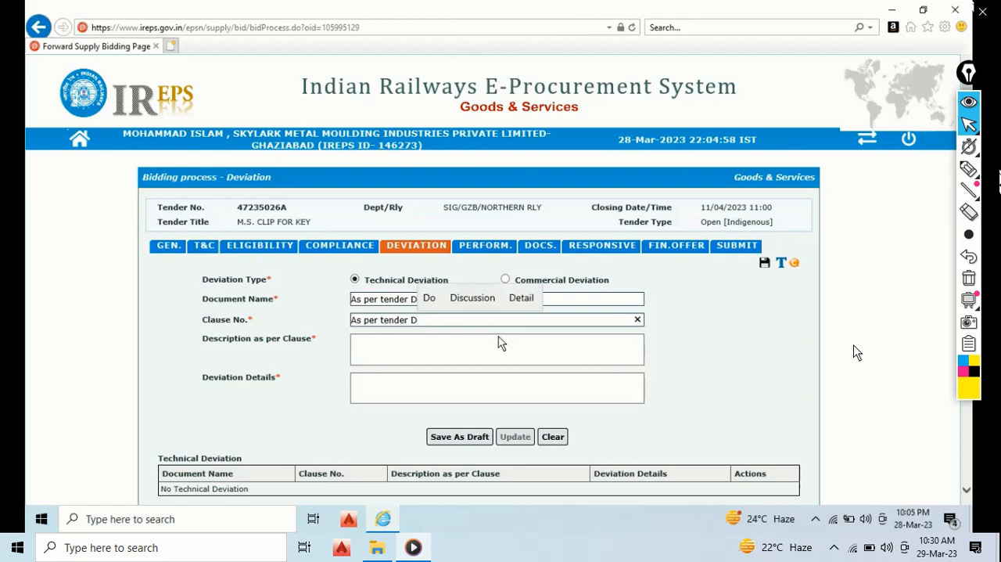
{"action": "key", "text": "BackSpace"}
- Enter "As per tender Document" as the technical deviation's description as per clause
{"action": "left_click", "coordinate": [498, 342]}
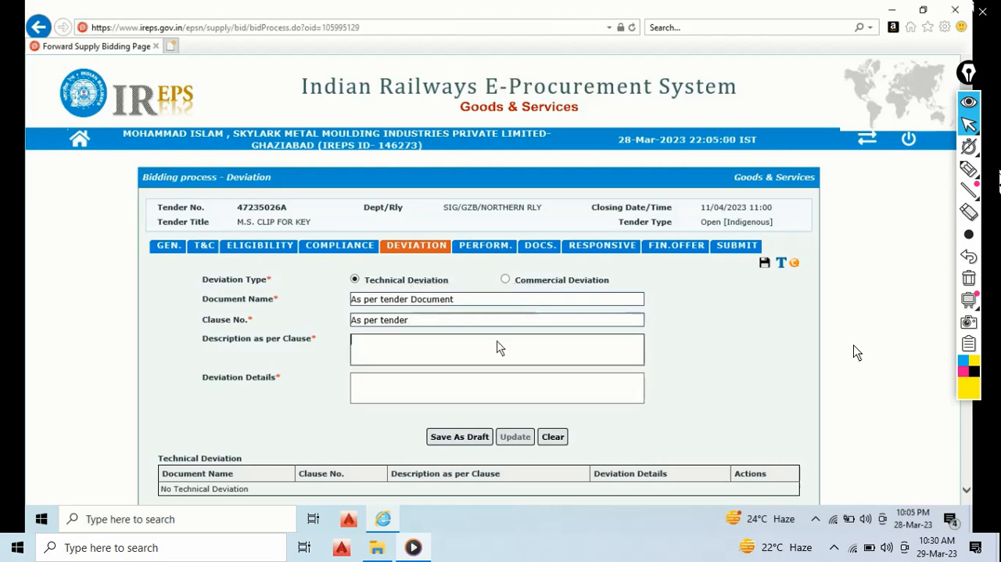
{"action": "key", "text": "Caps_Lock"}
{"action": "type", "text": "A"}
{"action": "key", "text": "Caps_Lock"}
{"action": "type", "text": "s "}
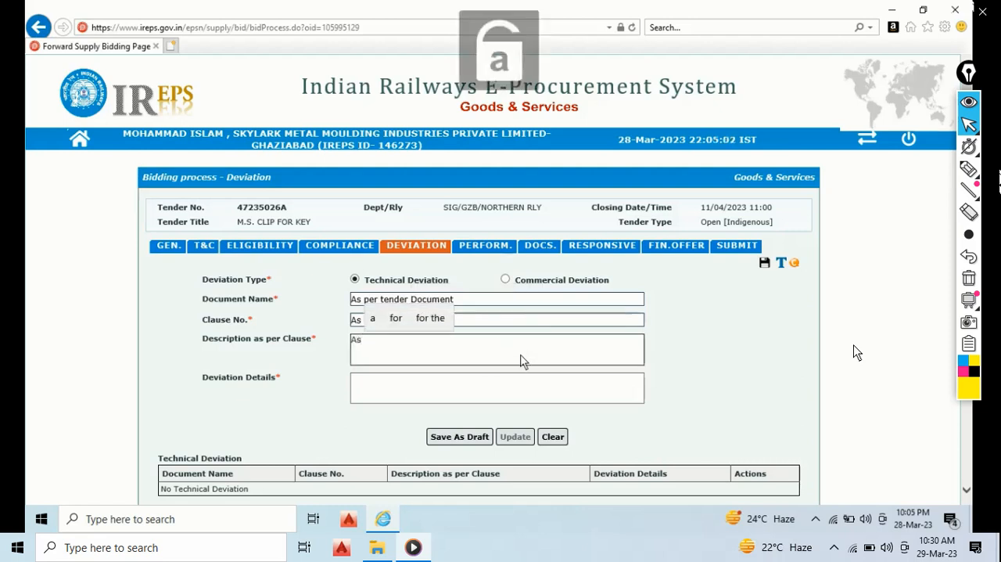
{"action": "type", "text": "per tender"}
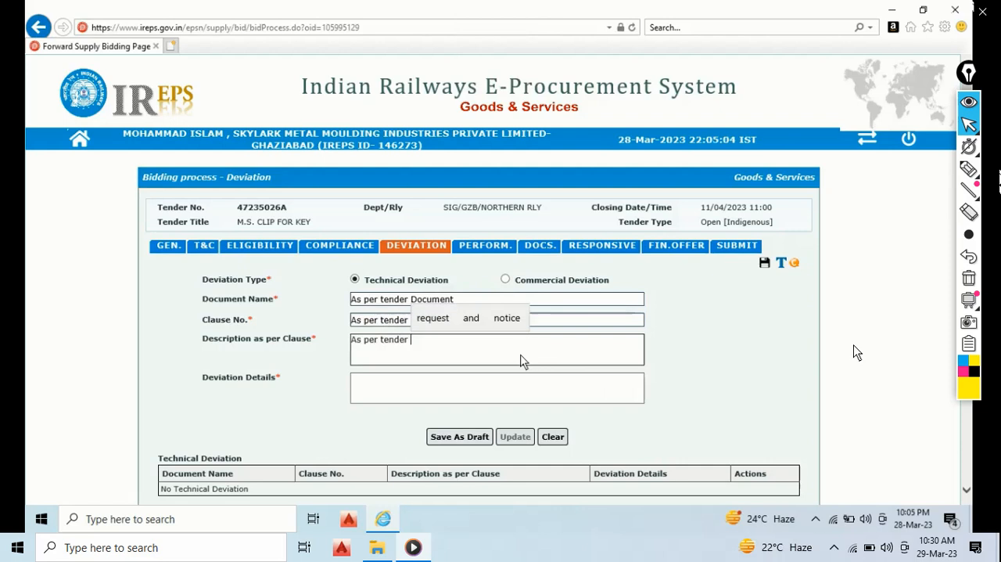
{"action": "key", "text": "Caps_Lock"}
{"action": "type", "text": "D"}
{"action": "key", "text": "Caps_Lock"}
{"action": "type", "text": "ocument"}
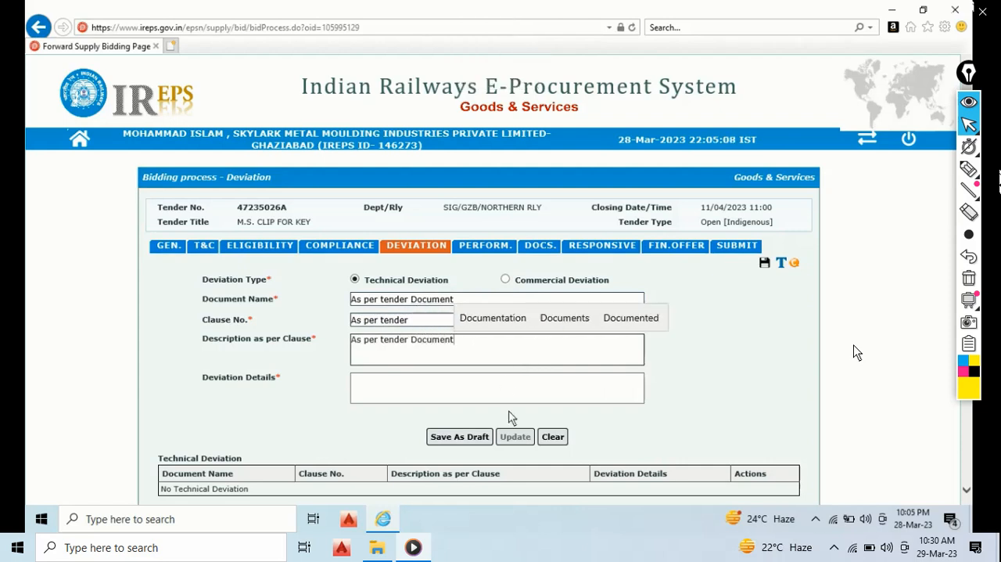
- Enter "As per tender dOCUMENT" as the deviation details and save the technical deviation as a draft
{"action": "key", "text": "Caps_Lock"}
{"action": "key", "text": "Caps_Lock"}
{"action": "type", "text": "s "}
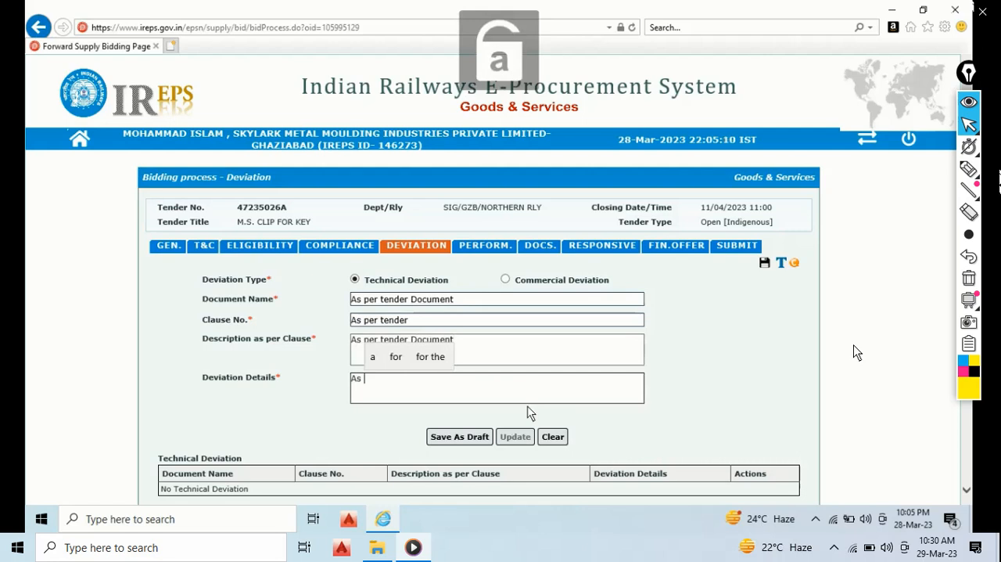
{"action": "type", "text": "per tedne"}
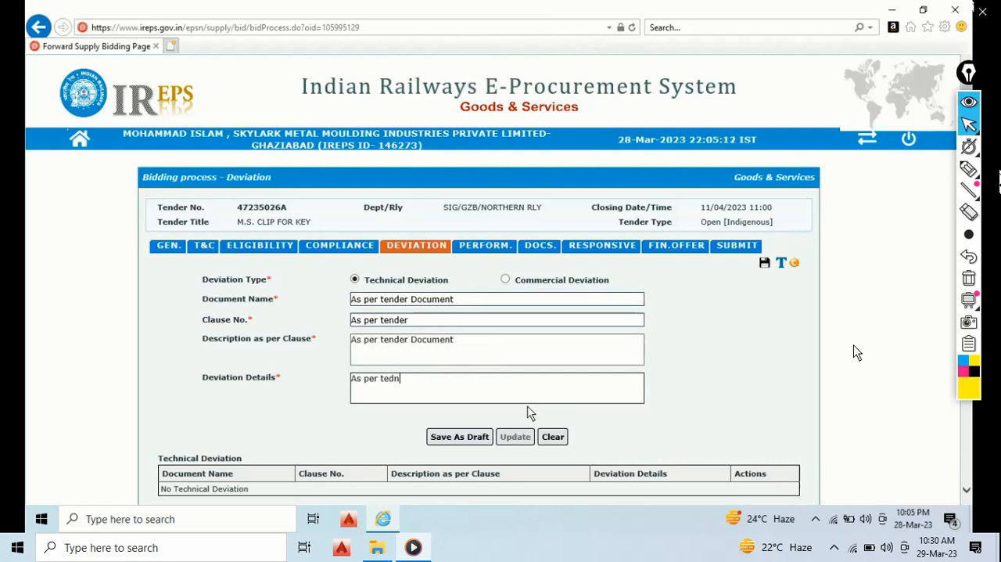
{"action": "key", "text": "Caps_Lock"}
{"action": "key", "text": "BackSpace"}
{"action": "key", "text": "BackSpace"}
{"action": "key", "text": "BackSpace"}
{"action": "type", "text": "nder"}
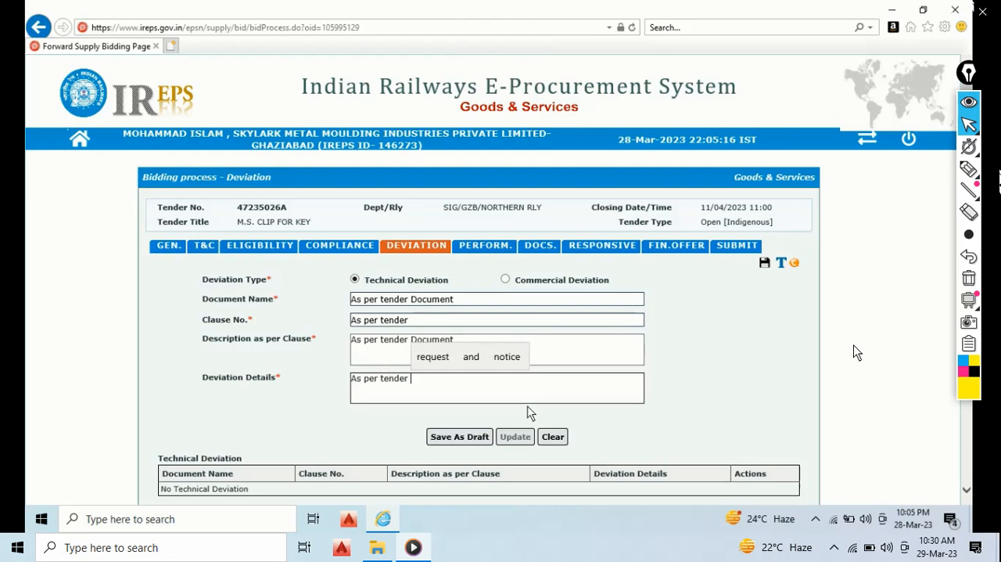
{"action": "key", "text": "Caps_Lock"}
{"action": "type", "text": "d"}
{"action": "type", "text": "OC"}
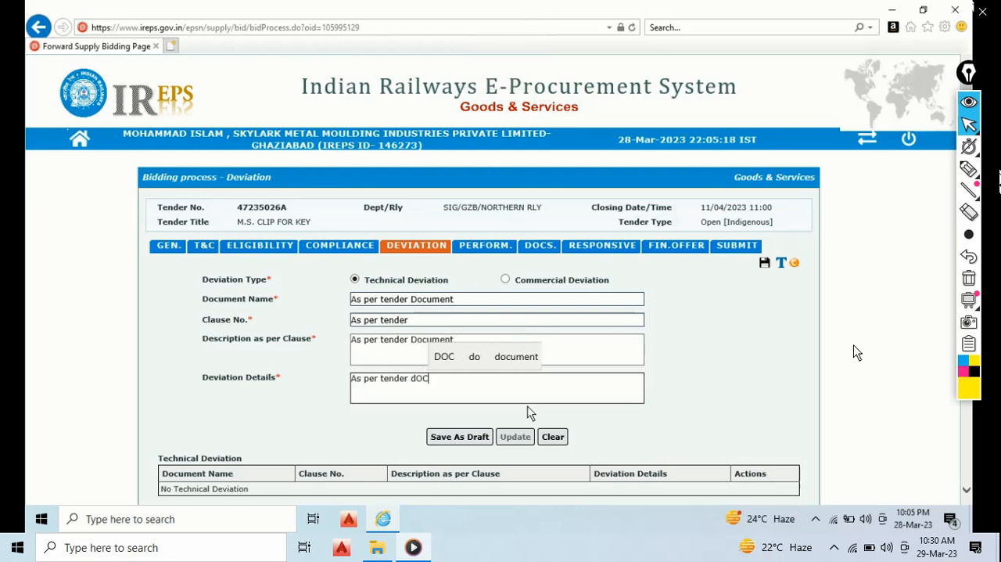
{"action": "type", "text": "UMENT"}
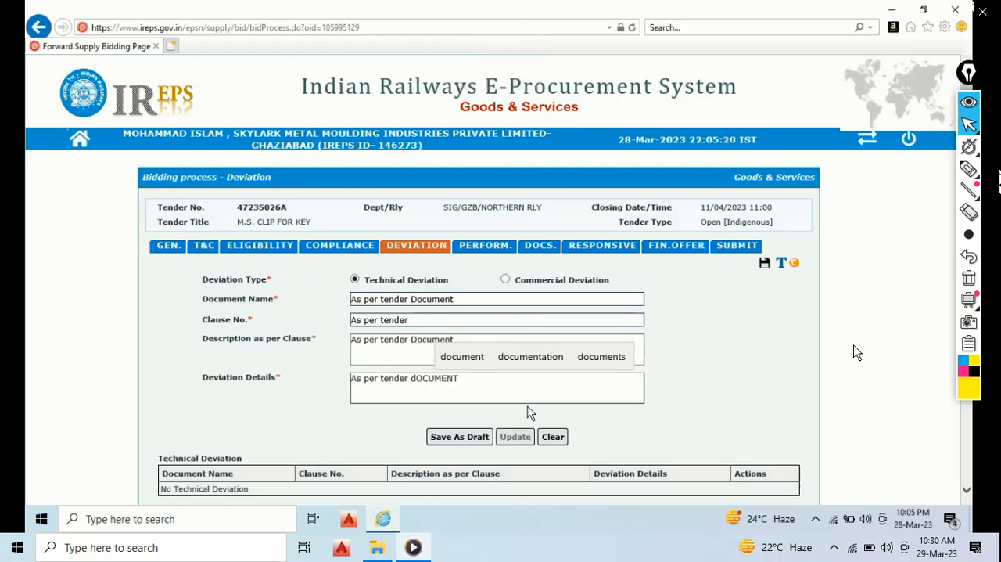
{"action": "left_click", "coordinate": [487, 438]}
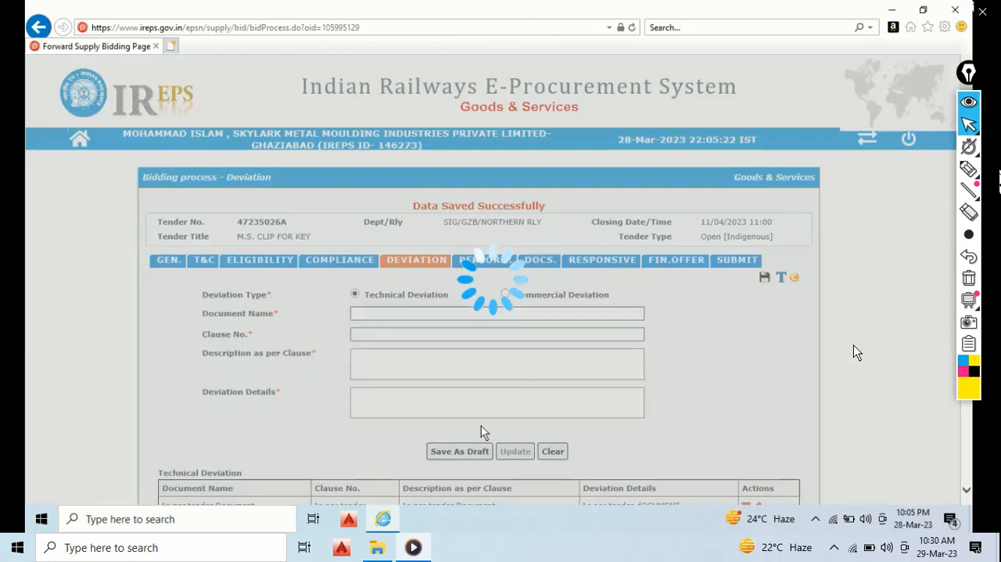
{"action": "left_click", "coordinate": [666, 365]}
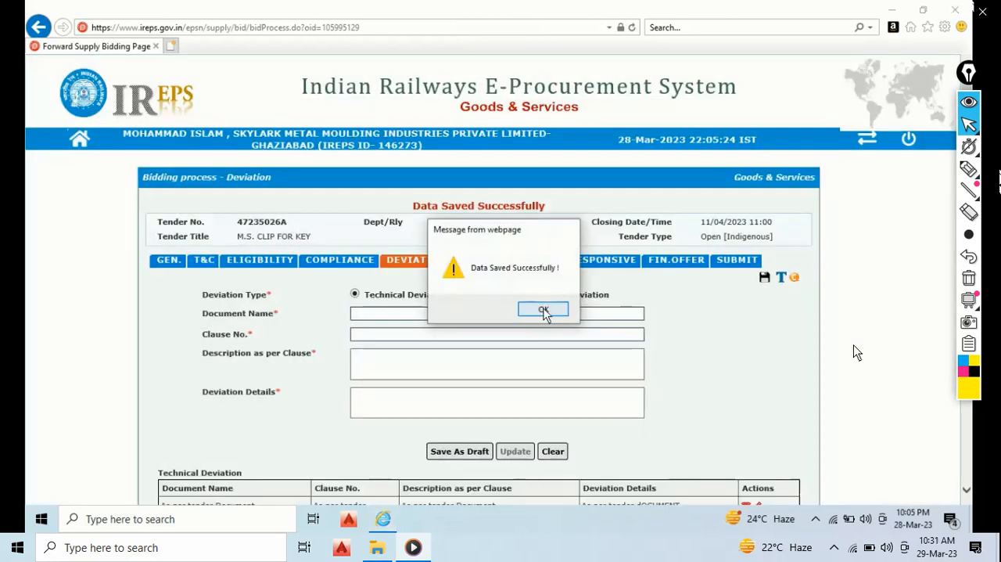
{"action": "left_click", "coordinate": [544, 310]}
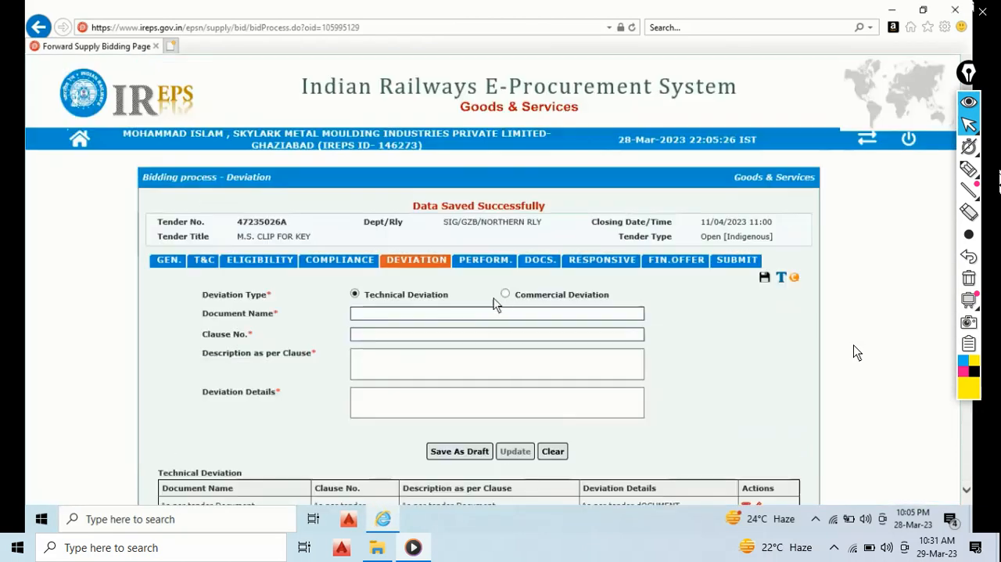
- Set the deviation type to Commercial Deviation and enter "As per tender Document" as its document name
{"action": "left_click", "coordinate": [505, 294]}
{"action": "left_click", "coordinate": [469, 313]}
{"action": "type", "text": "aS"}
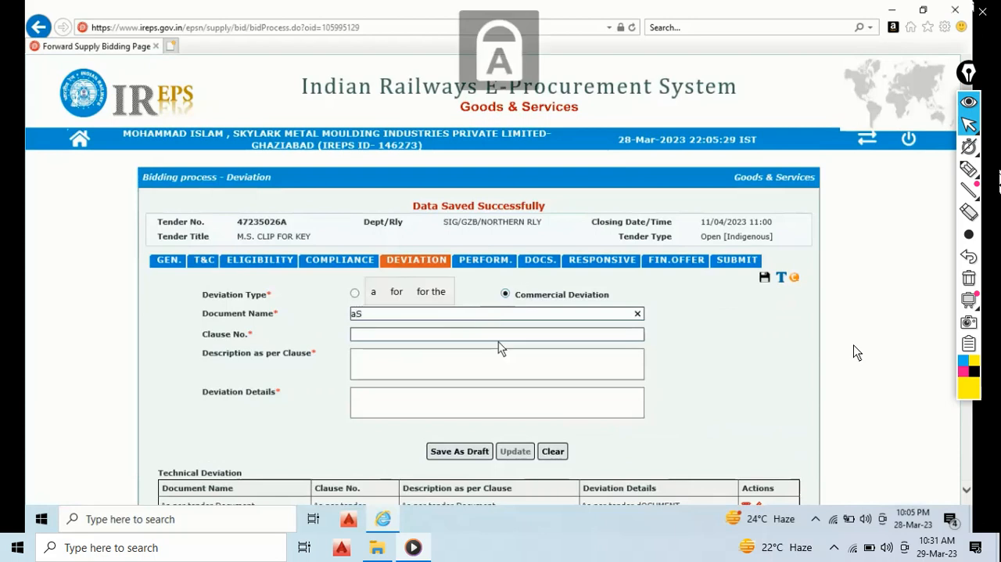
{"action": "key", "text": "BackSpace"}
{"action": "type", "text": "a"}
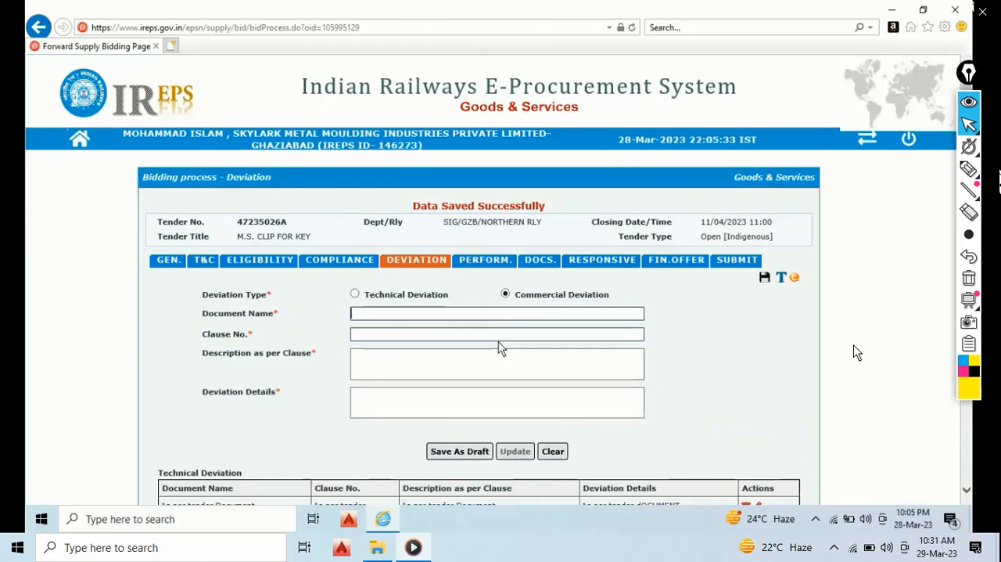
{"action": "key", "text": "Caps_Lock"}
{"action": "type", "text": "A"}
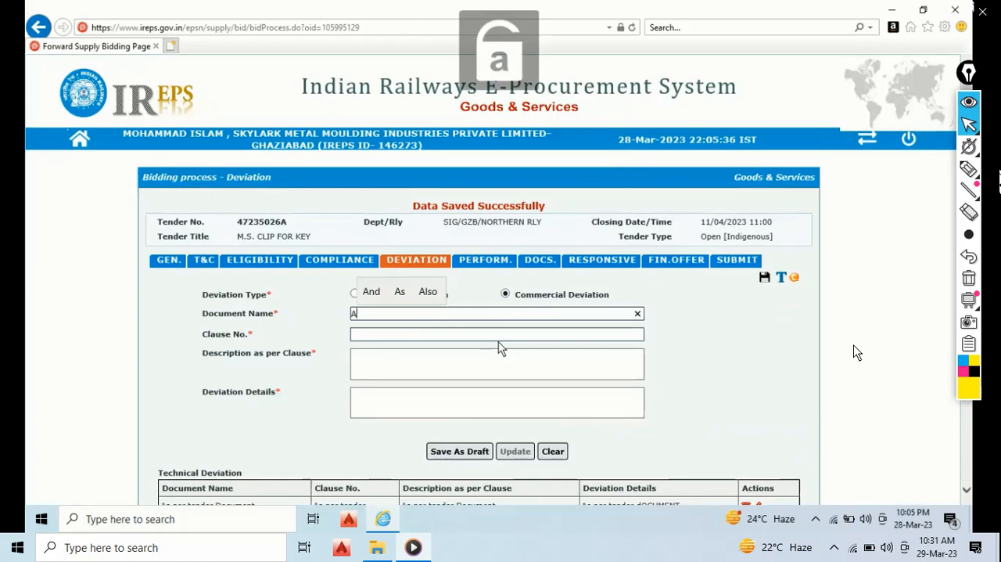
{"action": "type", "text": "s per tedner"}
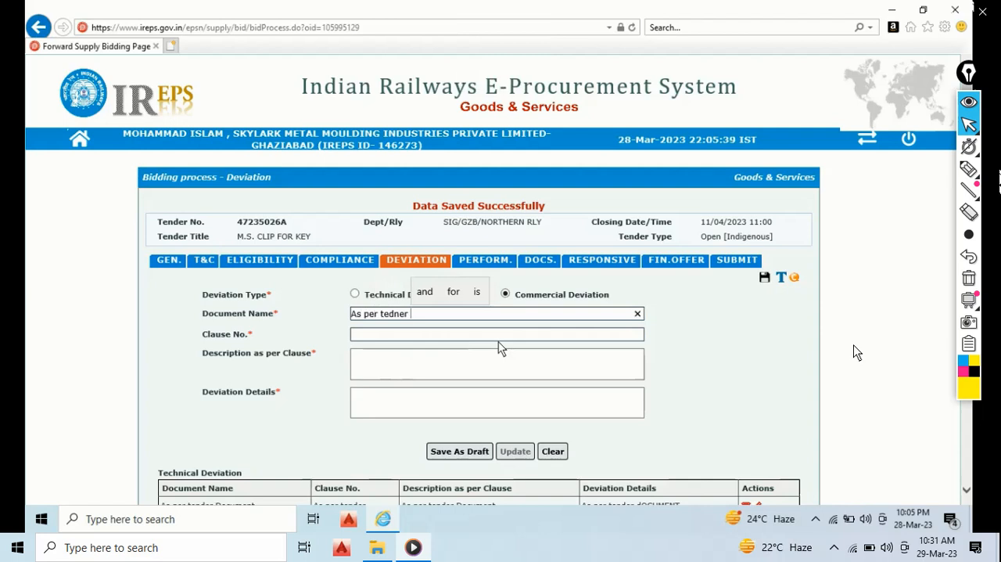
{"action": "key", "text": "Caps_Lock"}
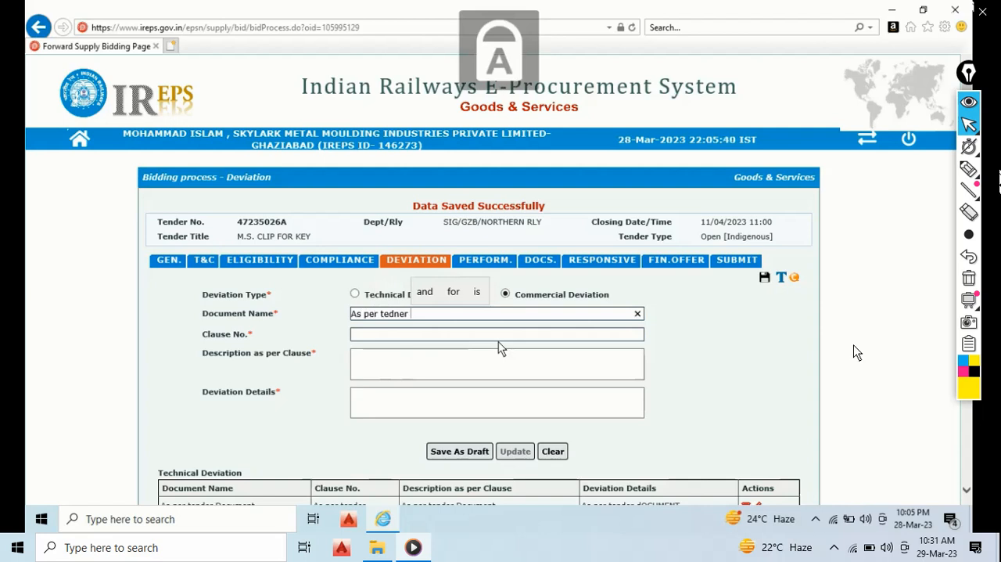
{"action": "key", "text": "BackSpace"}
{"action": "key", "text": "BackSpace"}
{"action": "key", "text": "BackSpace"}
{"action": "key", "text": "BackSpace"}
{"action": "type", "text": "N"}
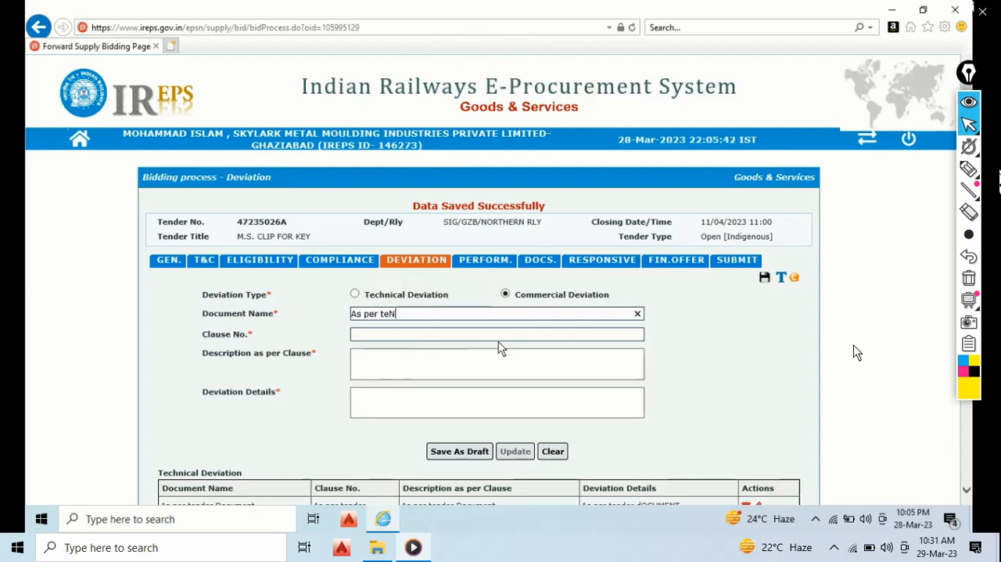
{"action": "type", "text": "DER"}
{"action": "key", "text": "BackSpace"}
{"action": "key", "text": "BackSpace"}
{"action": "key", "text": "Caps_Lock"}
{"action": "type", "text": "n"}
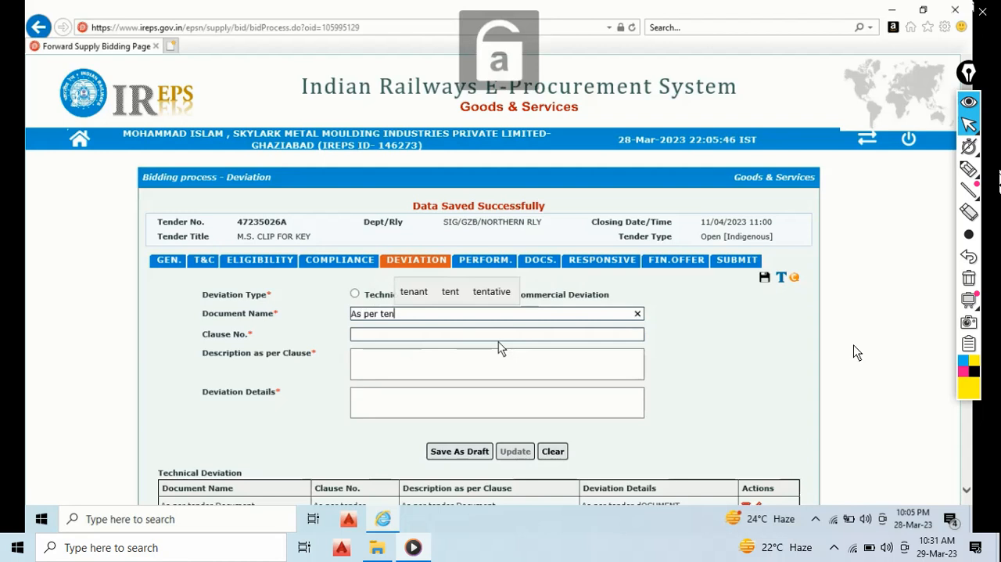
{"action": "type", "text": "DER"}
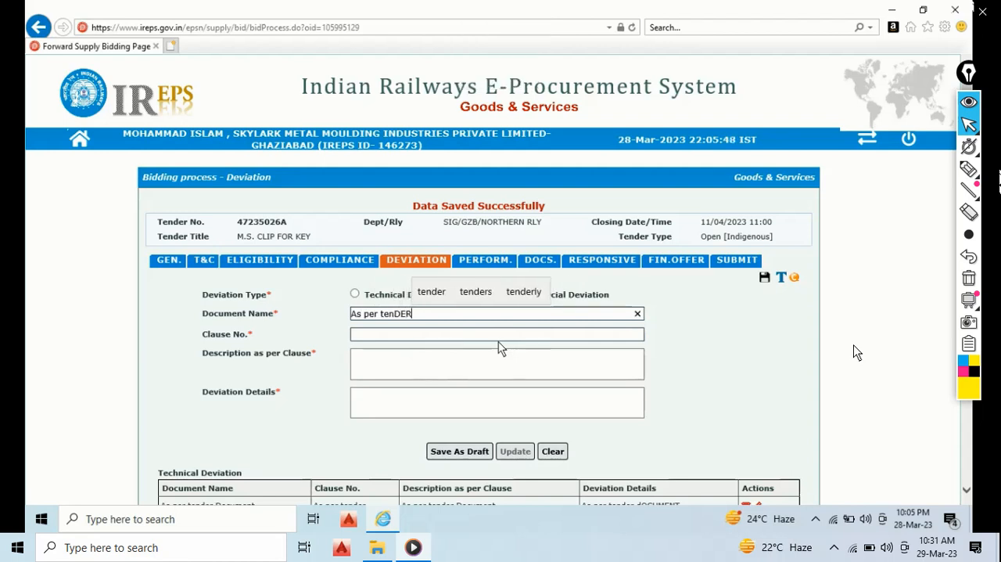
{"action": "key", "text": "BackSpace"}
{"action": "key", "text": "BackSpace"}
{"action": "key", "text": "BackSpace"}
{"action": "key", "text": "Caps_Lock"}
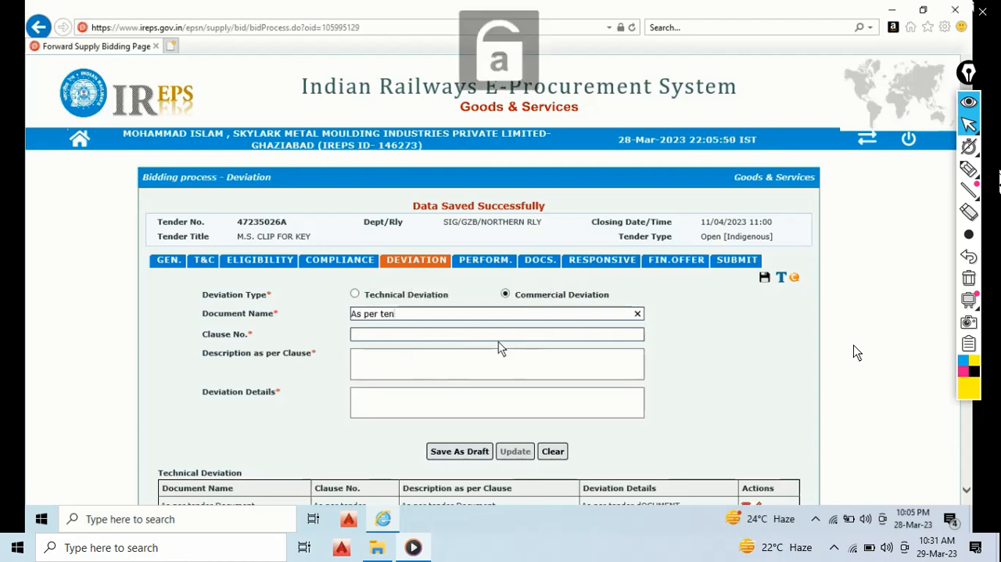
{"action": "type", "text": "der"}
{"action": "key", "text": "Caps_Lock"}
{"action": "type", "text": "D"}
{"action": "key", "text": "Caps_Lock"}
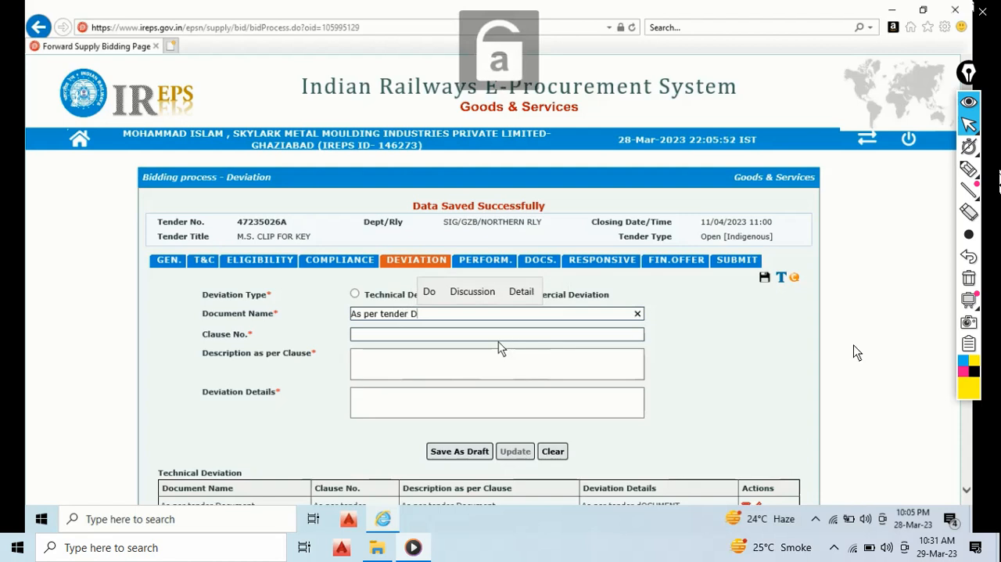
{"action": "type", "text": "ocumen"}
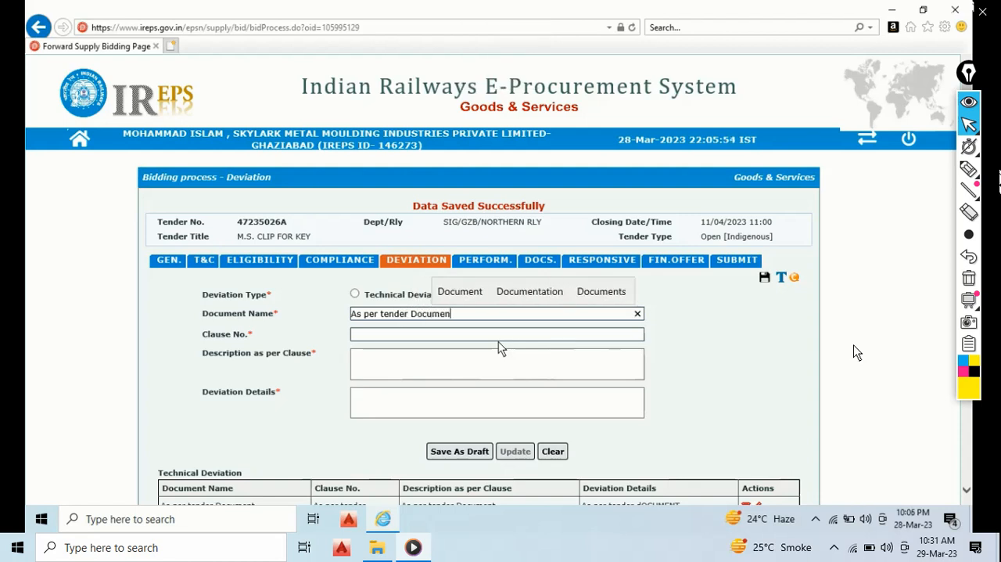
{"action": "type", "text": "t"}
- Enter "As per tender" as the clause number of the commercial deviation
{"action": "left_click", "coordinate": [444, 333]}
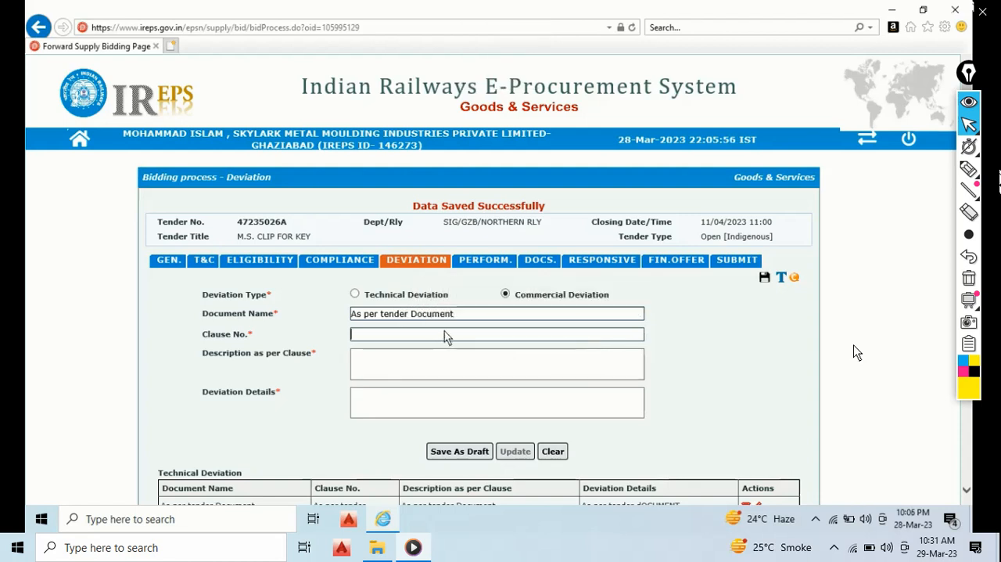
{"action": "key", "text": "Caps_Lock"}
{"action": "type", "text": "AS"}
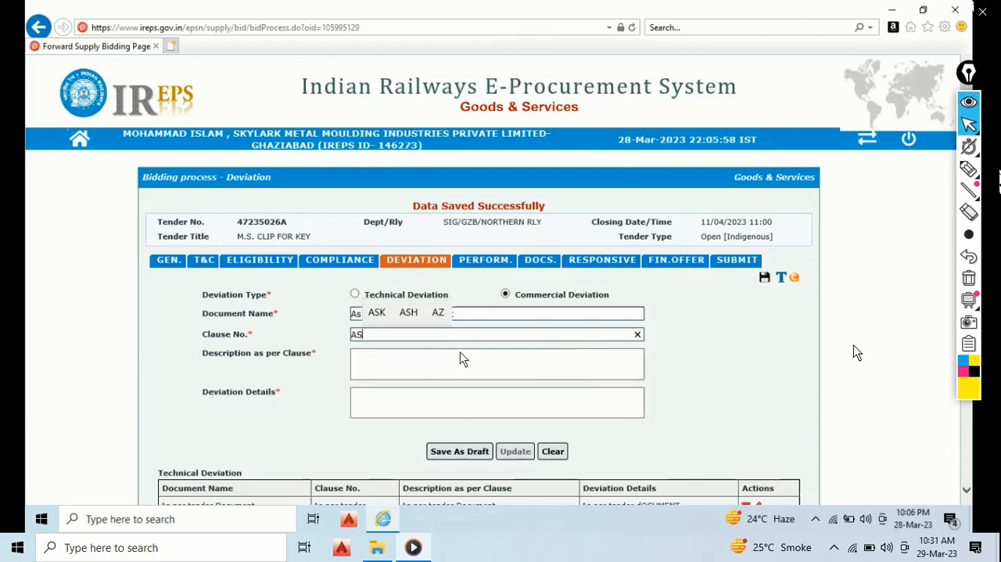
{"action": "key", "text": "Caps_Lock"}
{"action": "key", "text": "BackSpace"}
{"action": "key", "text": "BackSpace"}
{"action": "key", "text": "Caps_Lock"}
{"action": "type", "text": "S"}
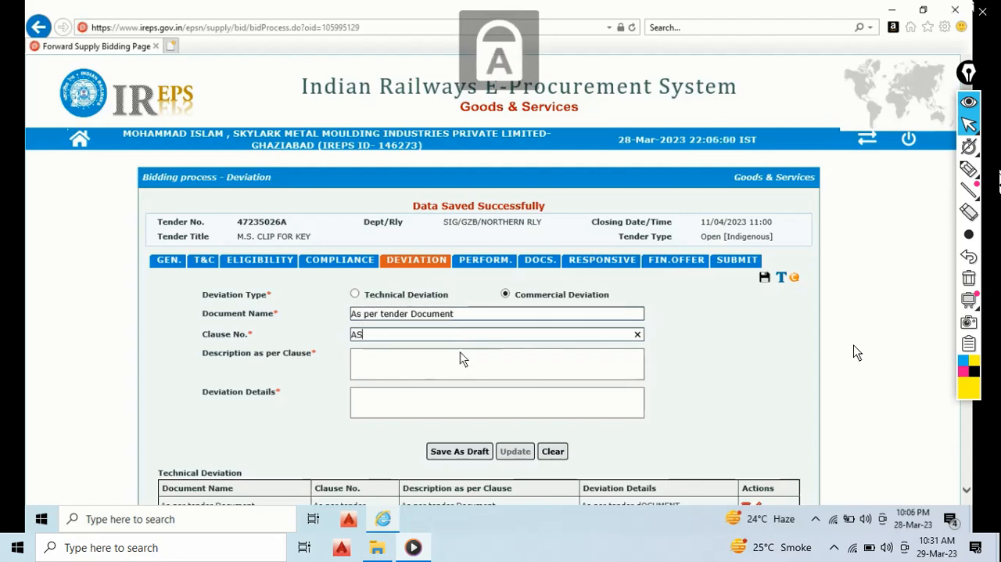
{"action": "key", "text": "BackSpace"}
{"action": "key", "text": "BackSpace"}
{"action": "key", "text": "Caps_Lock"}
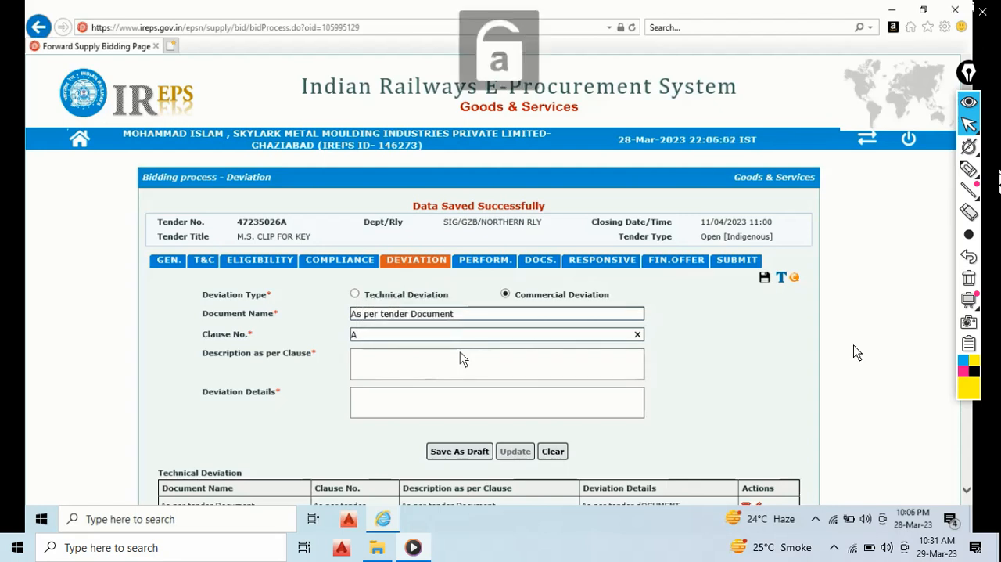
{"action": "key", "text": "Caps_Lock"}
{"action": "type", "text": "S"}
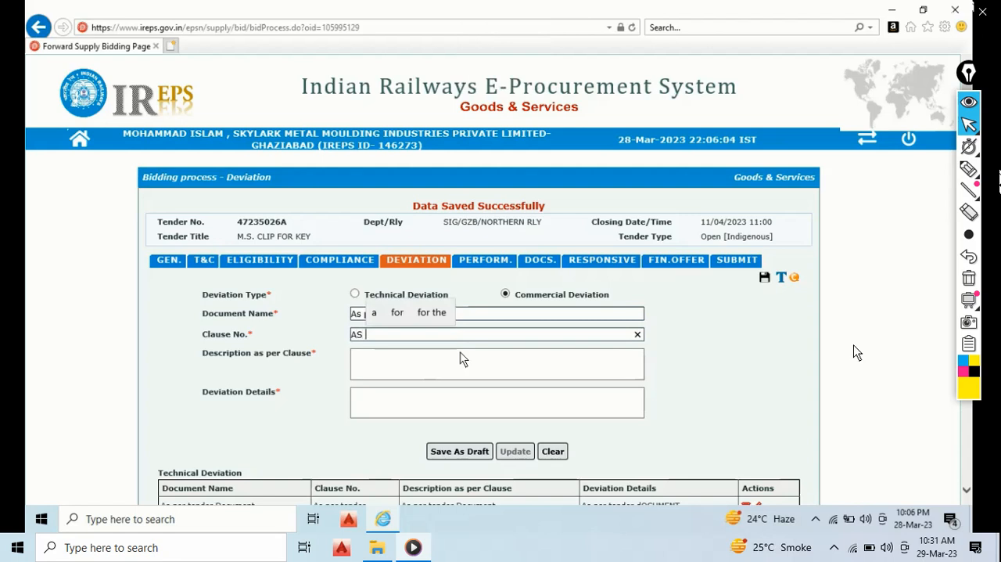
{"action": "key", "text": "BackSpace"}
{"action": "key", "text": "BackSpace"}
{"action": "key", "text": "Caps_Lock"}
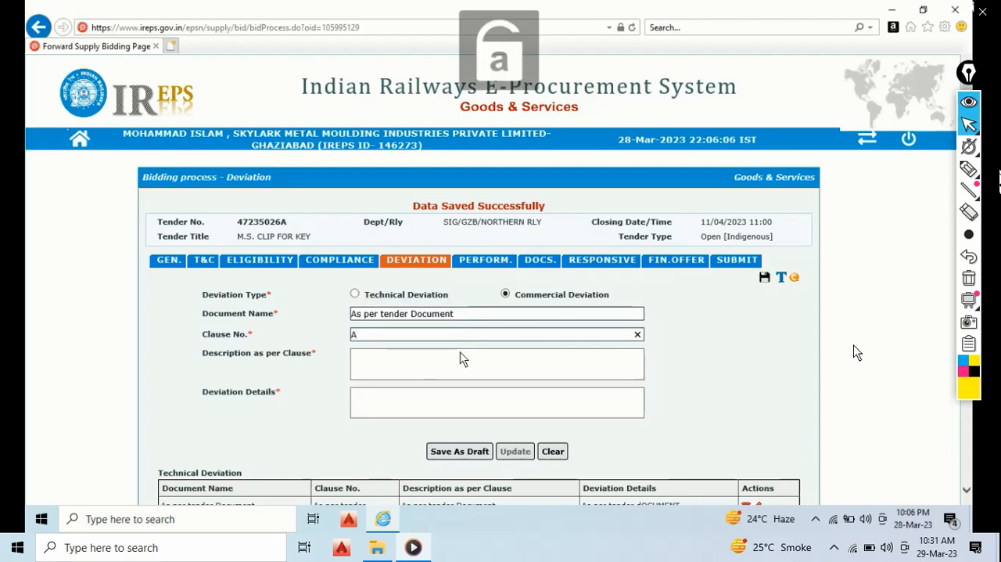
{"action": "type", "text": "s"}
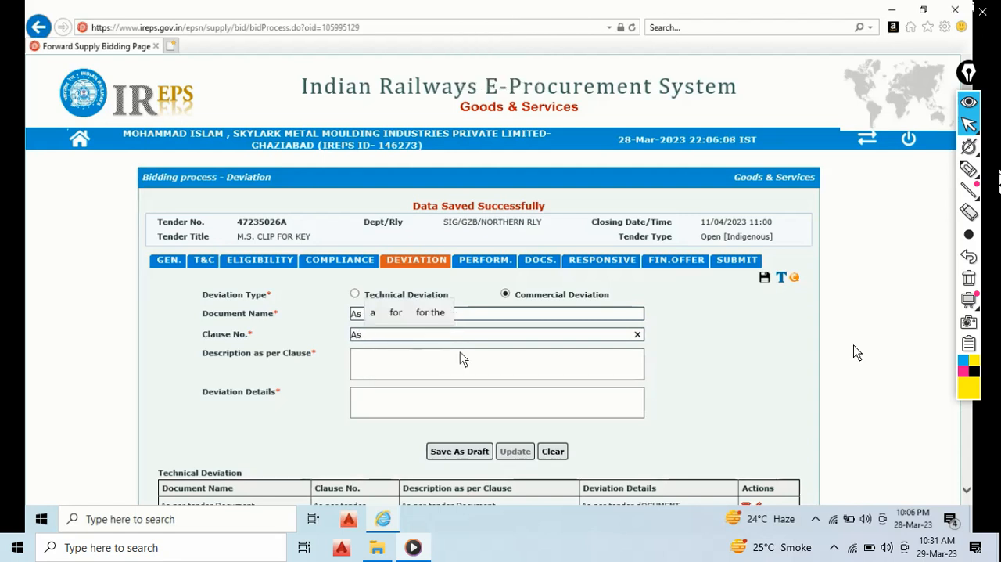
{"action": "type", "text": " per "}
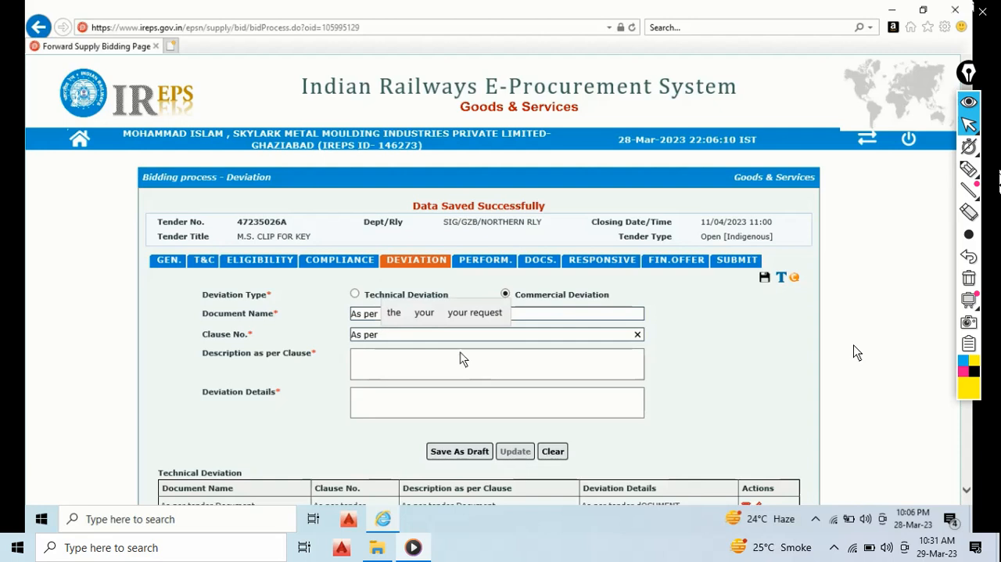
{"action": "type", "text": "tender "}
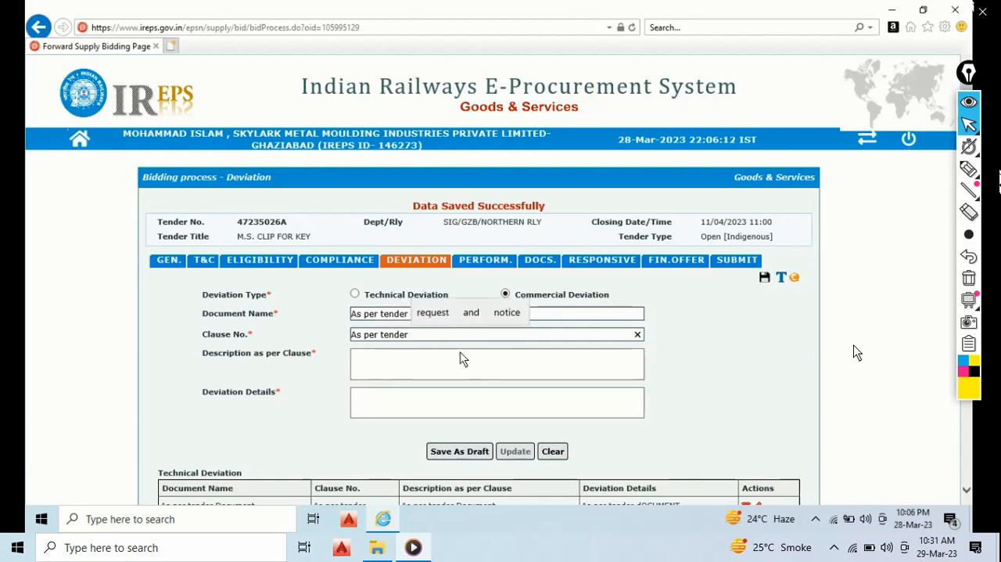
{"action": "type", "text": "D"}
{"action": "key", "text": "Caps_Lock"}
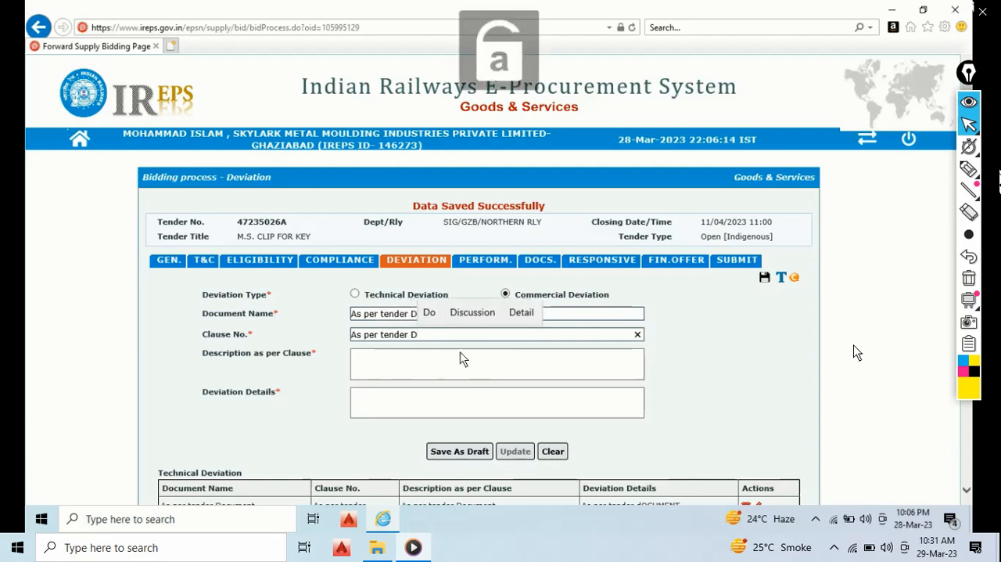
{"action": "key", "text": "BackSpace"}
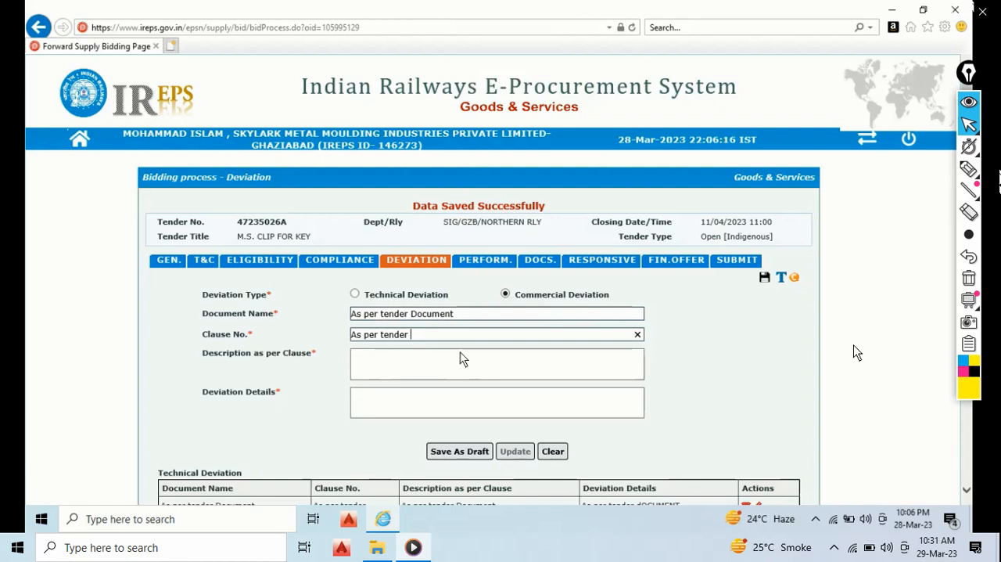
- Enter "As per tender Document" as the commercial deviation's description as per clause
{"action": "left_click", "coordinate": [421, 366]}
{"action": "key", "text": "Caps_Lock"}
{"action": "type", "text": "A"}
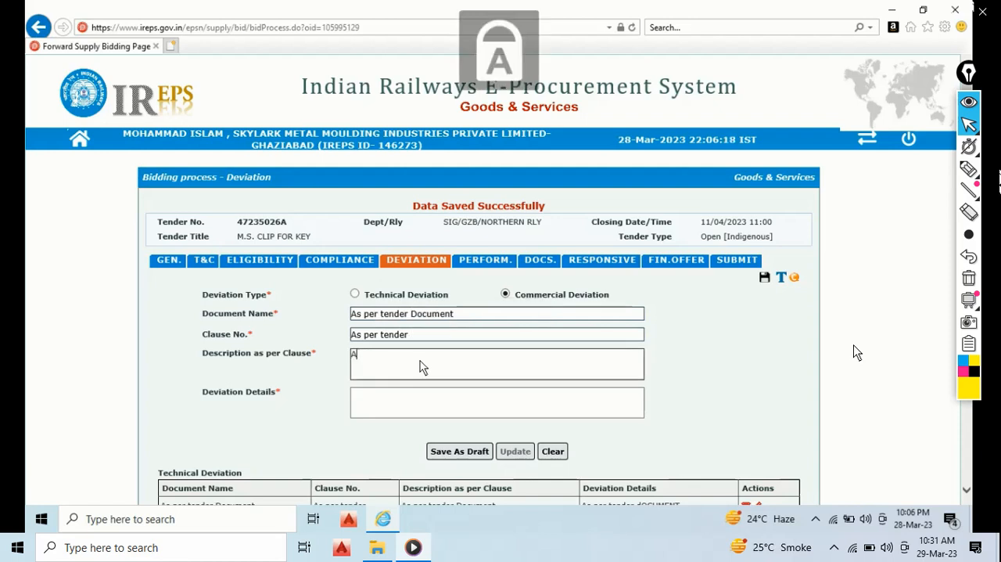
{"action": "key", "text": "Caps_Lock"}
{"action": "type", "text": "s per t"}
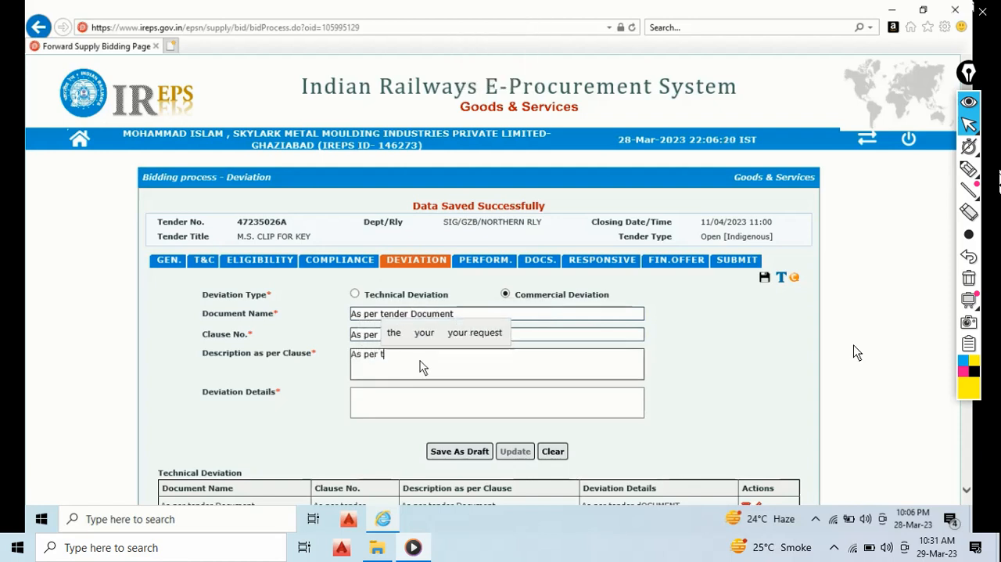
{"action": "type", "text": "ender"}
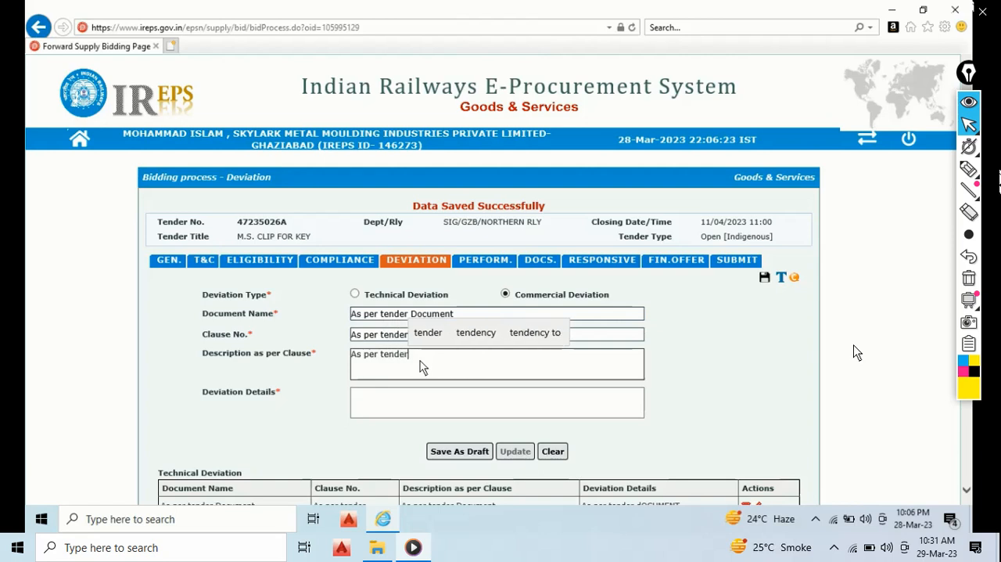
{"action": "key", "text": "Caps_Lock"}
{"action": "type", "text": "D"}
{"action": "key", "text": "Caps_Lock"}
{"action": "type", "text": "o"}
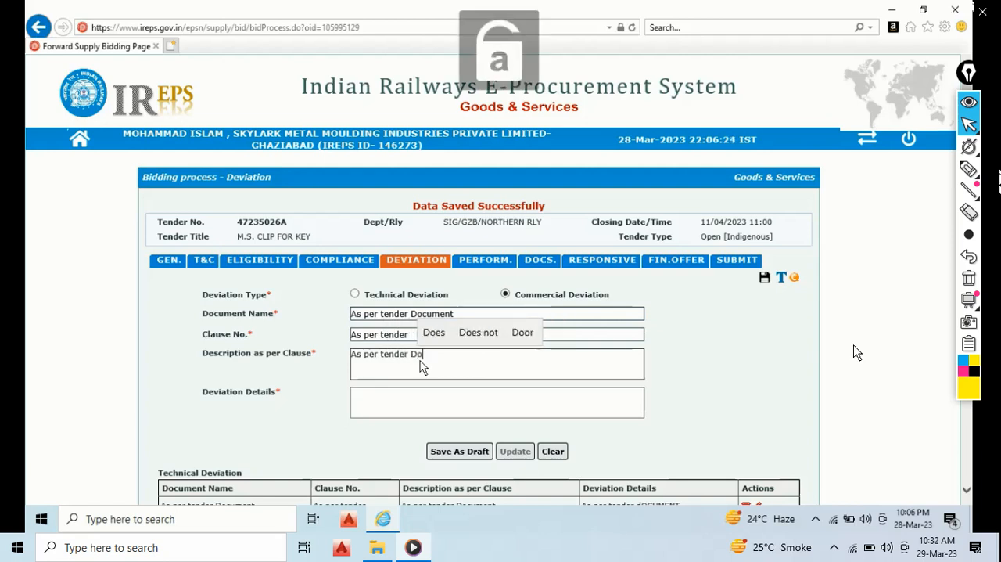
{"action": "type", "text": "cument"}
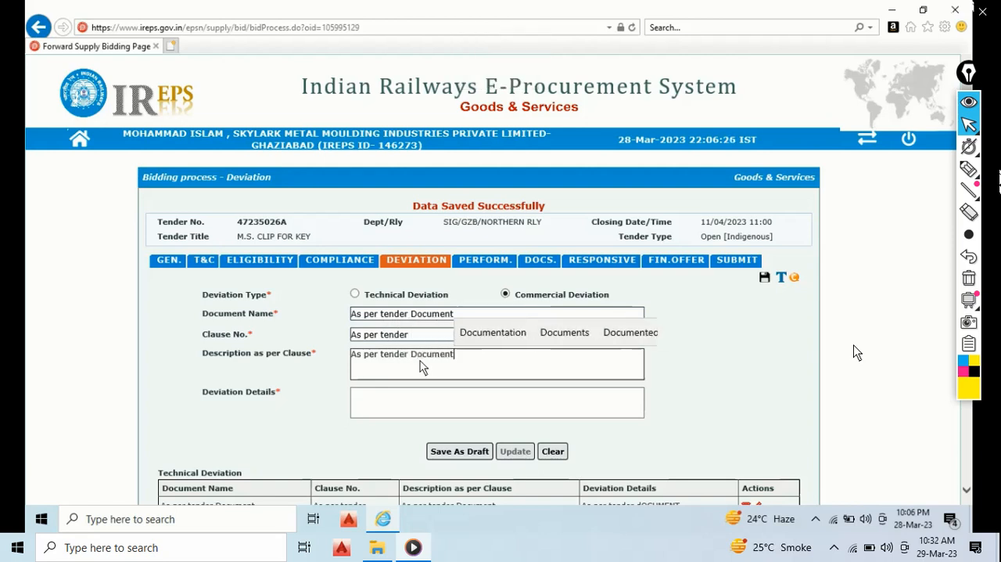
- Enter "As per tender Document" as the commercial deviation's details and save the deviation as a draft
{"action": "left_click", "coordinate": [421, 399]}
{"action": "key", "text": "Caps_Lock"}
{"action": "type", "text": "A"}
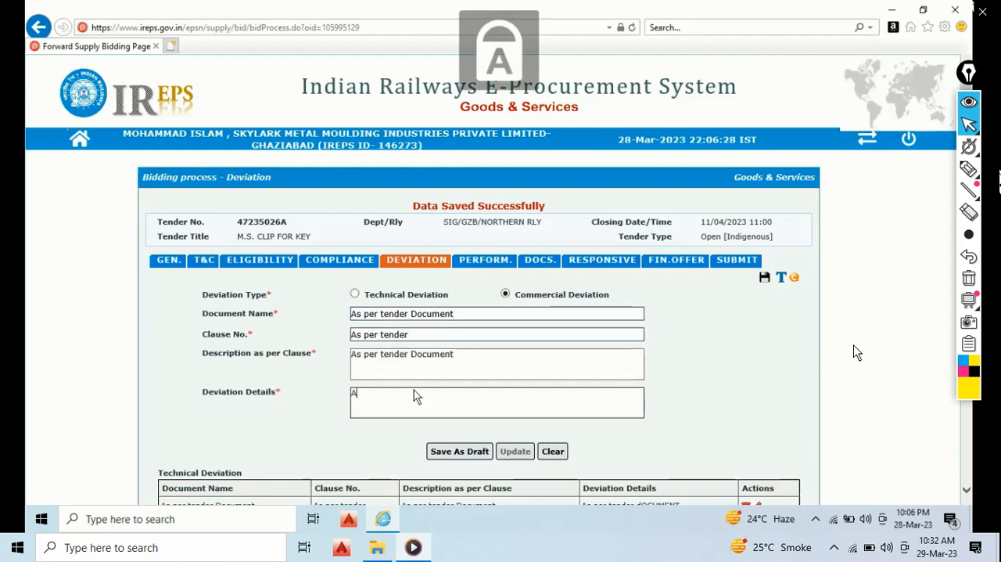
{"action": "key", "text": "Caps_Lock"}
{"action": "type", "text": "s per tedner"}
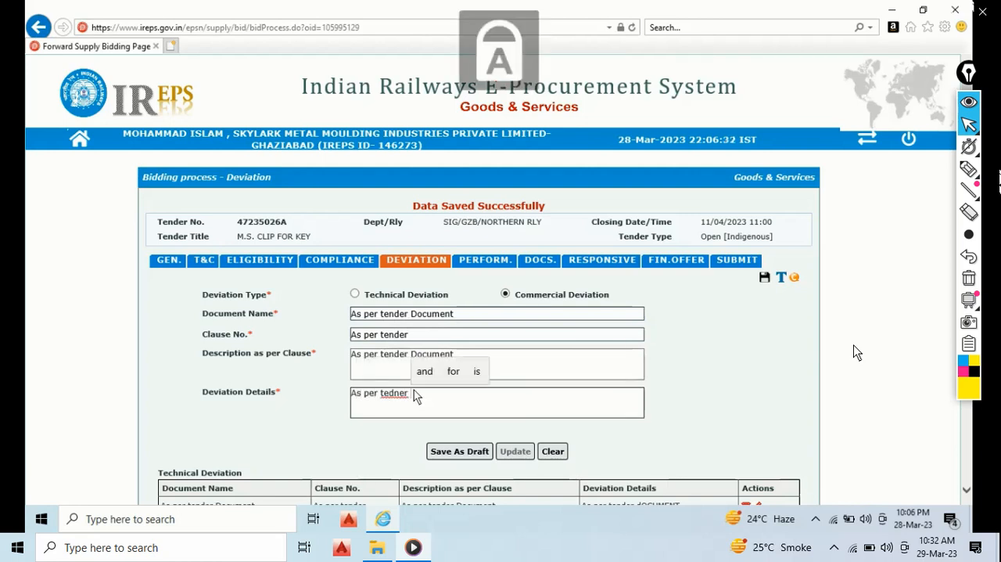
{"action": "key", "text": "BackSpace"}
{"action": "key", "text": "BackSpace"}
{"action": "key", "text": "BackSpace"}
{"action": "key", "text": "BackSpace"}
{"action": "key", "text": "BackSpace"}
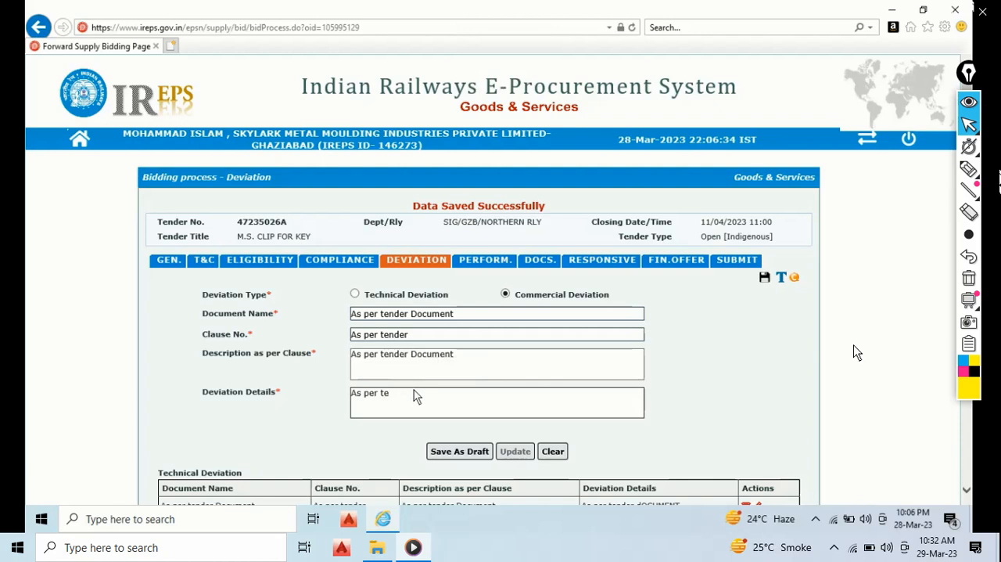
{"action": "type", "text": "nder"}
{"action": "key", "text": "Caps_Lock"}
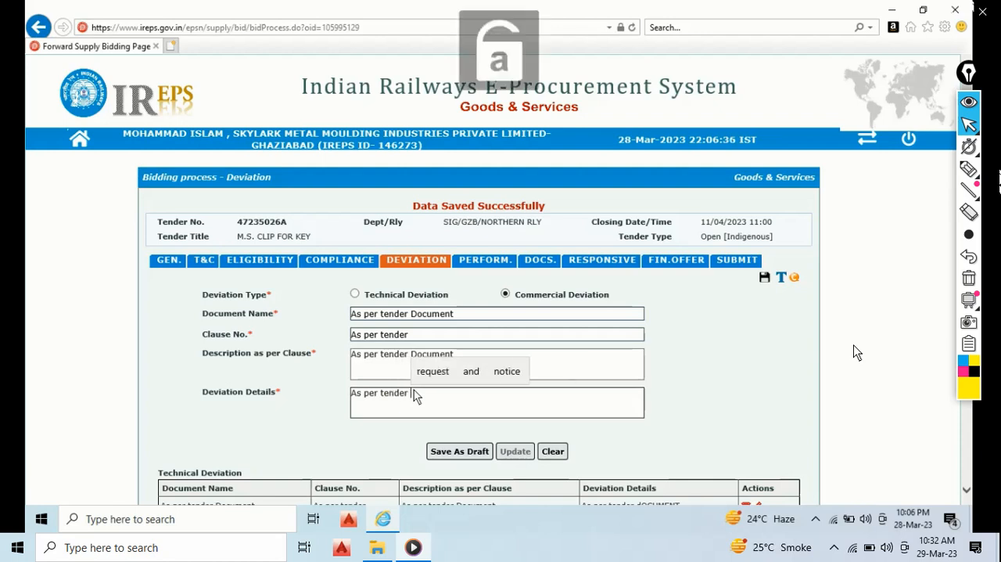
{"action": "type", "text": "DO"}
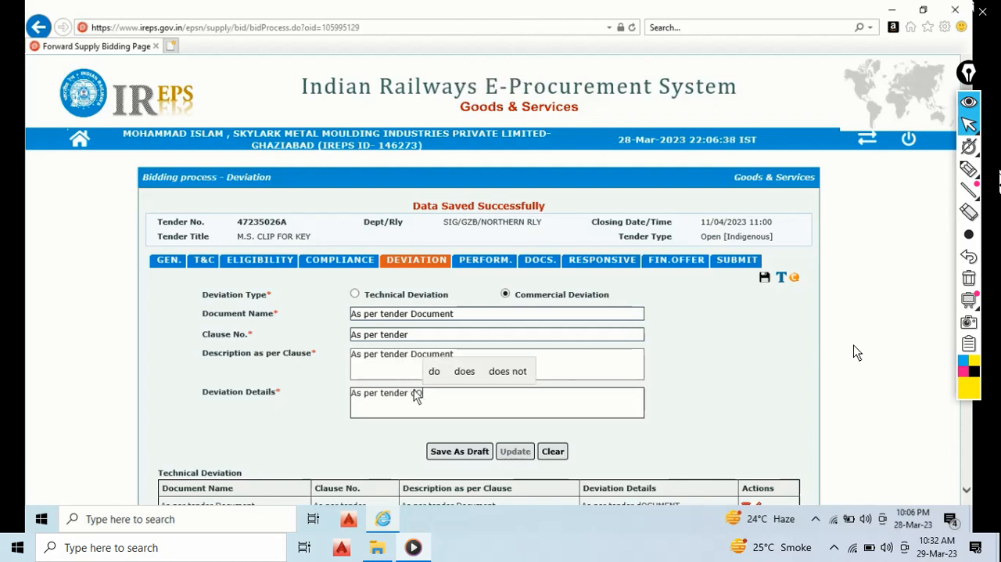
{"action": "key", "text": "BackSpace"}
{"action": "key", "text": "BackSpace"}
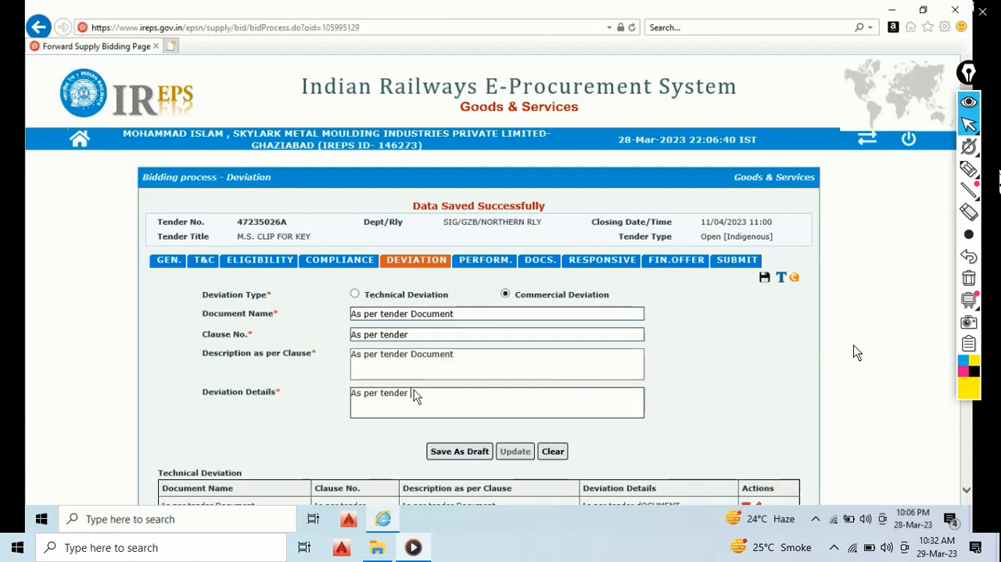
{"action": "type", "text": "D"}
{"action": "key", "text": "Caps_Lock"}
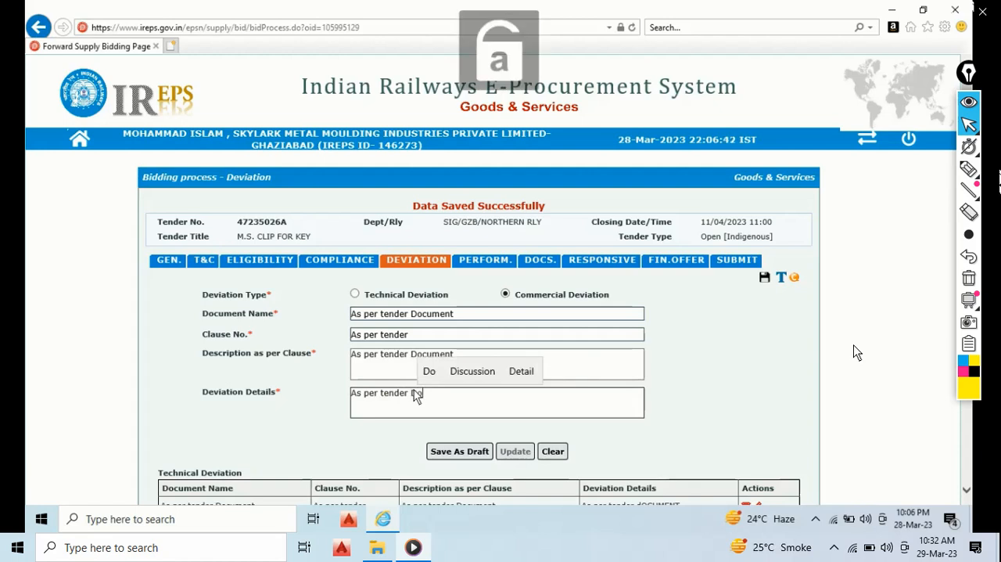
{"action": "type", "text": "ocument"}
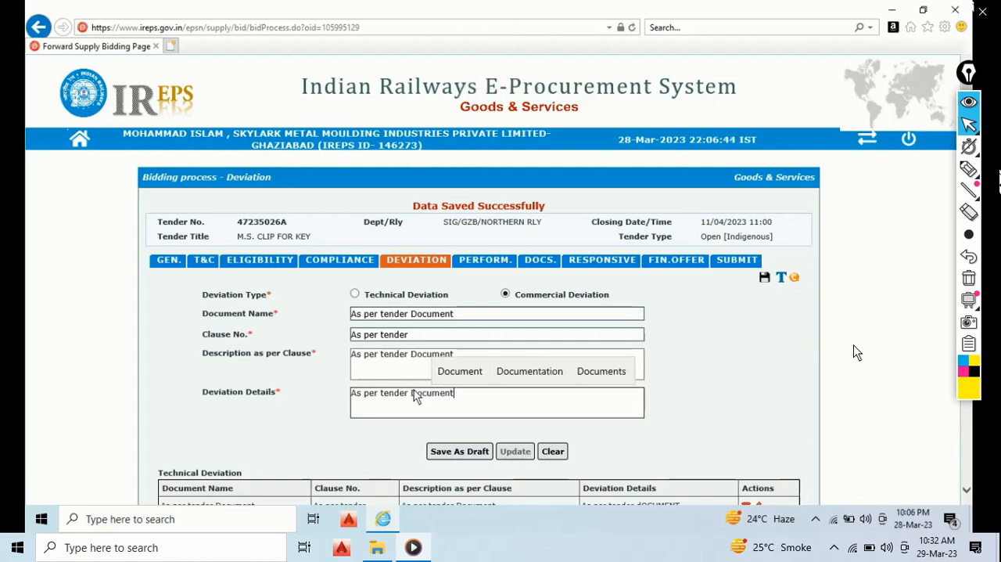
{"action": "left_click", "coordinate": [459, 452]}
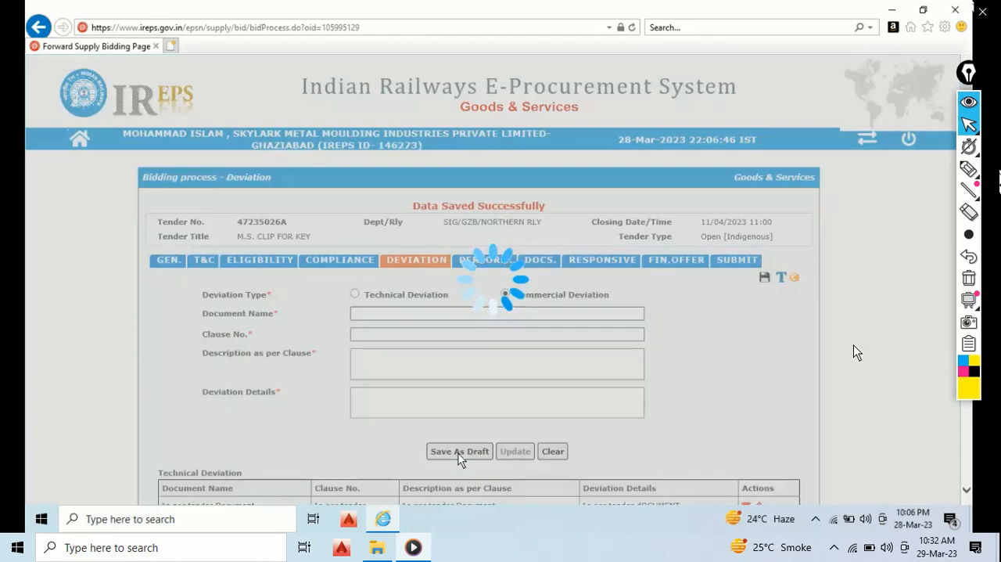
{"action": "left_click", "coordinate": [666, 364]}
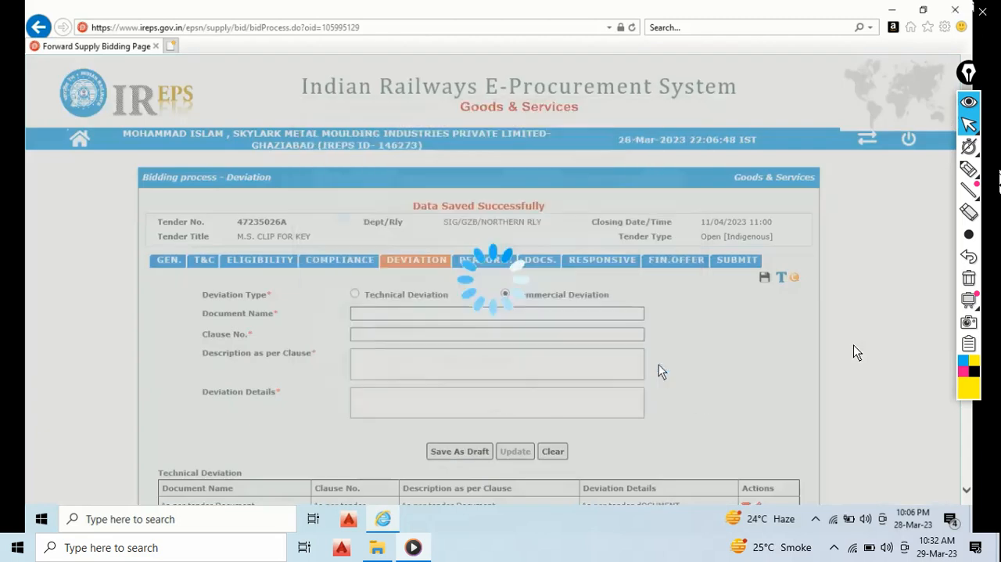
{"action": "left_click", "coordinate": [543, 309]}
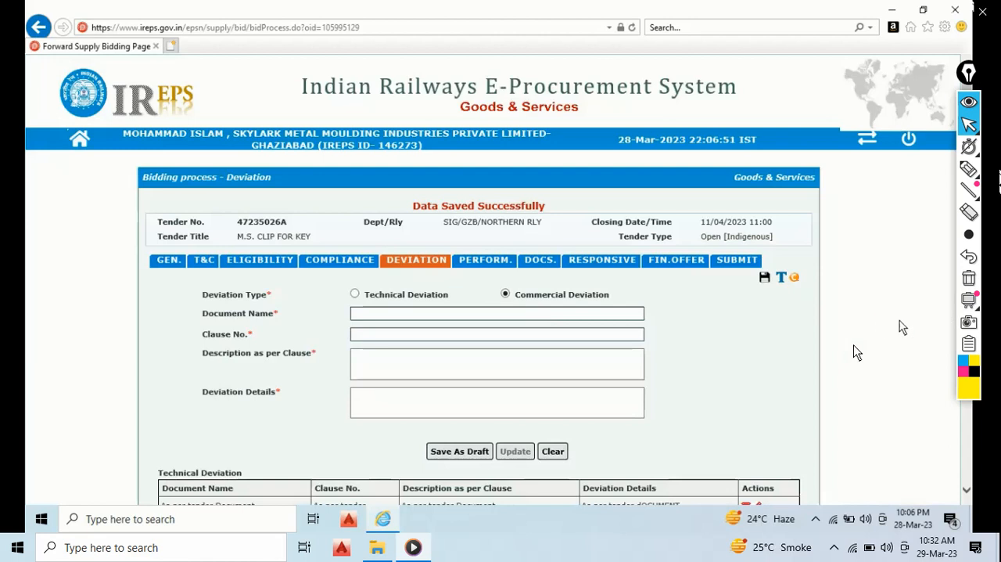
- Open the bid's performance statement and enter the contract number of the past contract
{"action": "scroll", "coordinate": [739, 387], "scroll_direction": "down", "scroll_amount": 3}
{"action": "scroll", "coordinate": [530, 317], "scroll_direction": "up", "scroll_amount": 3}
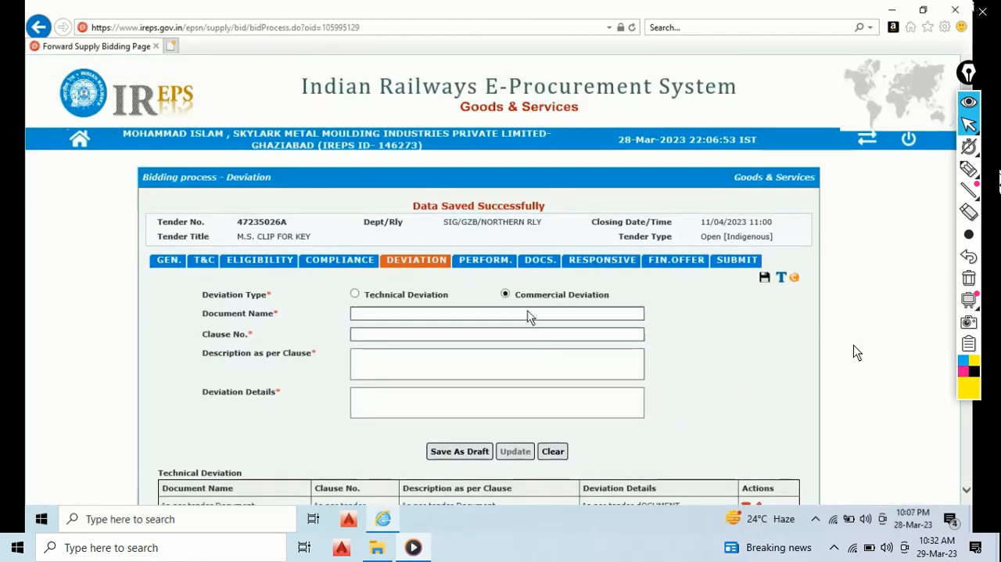
{"action": "left_click", "coordinate": [478, 262]}
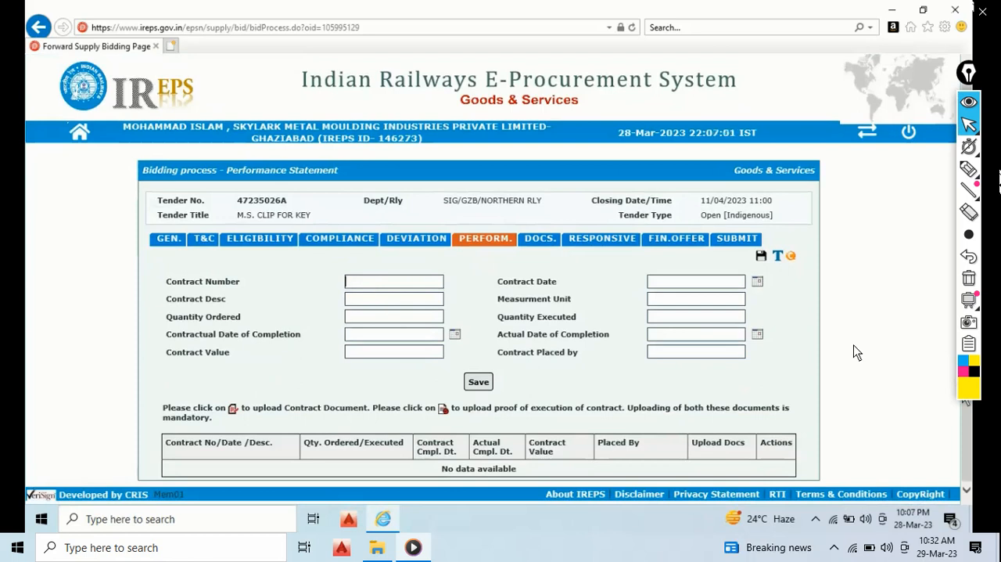
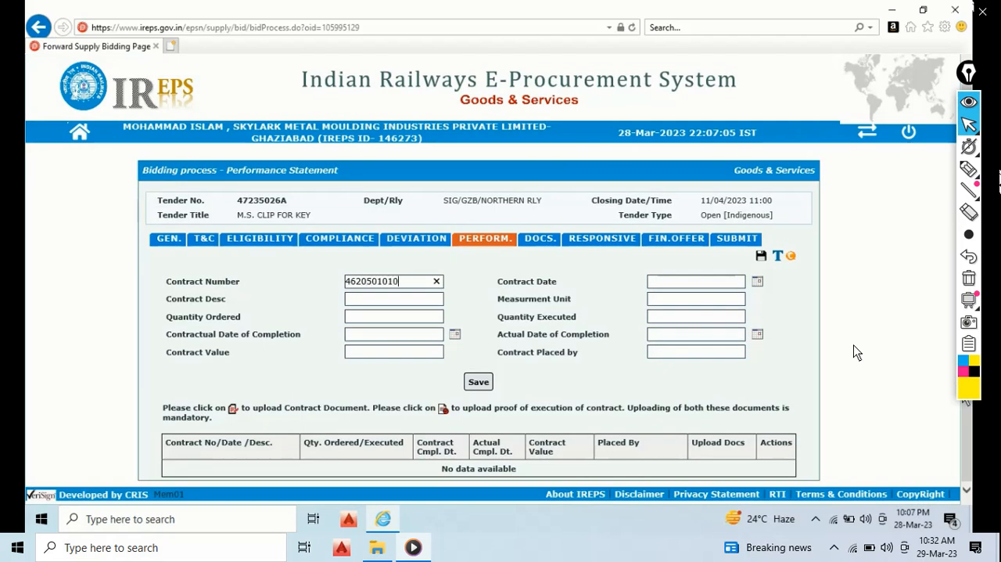
- Enter "Biotoilet Bracket" as the contract description in the performance statement
{"action": "left_click", "coordinate": [379, 304]}
{"action": "key", "text": "Caps_Lock"}
{"action": "type", "text": "B"}
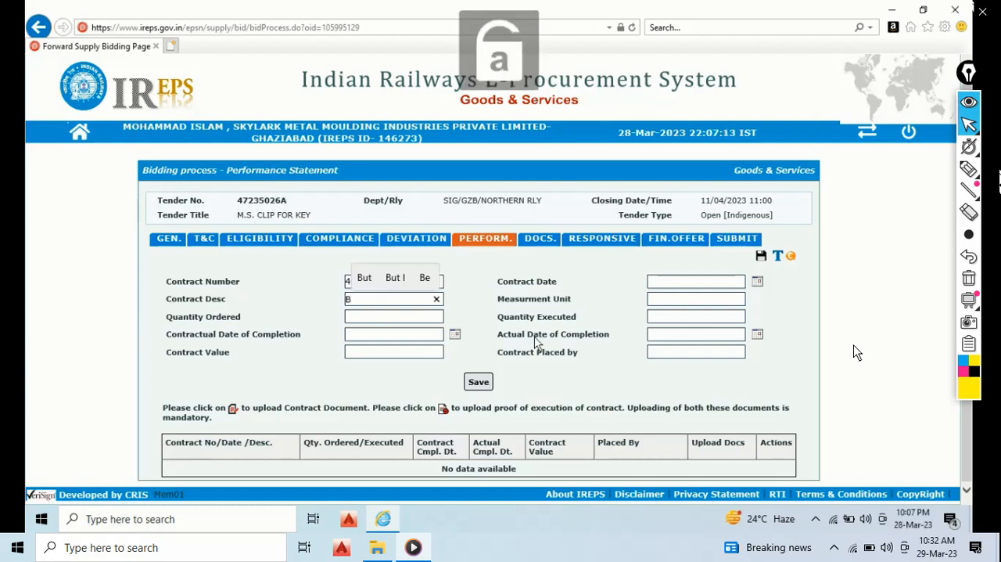
{"action": "type", "text": "iotoilet"}
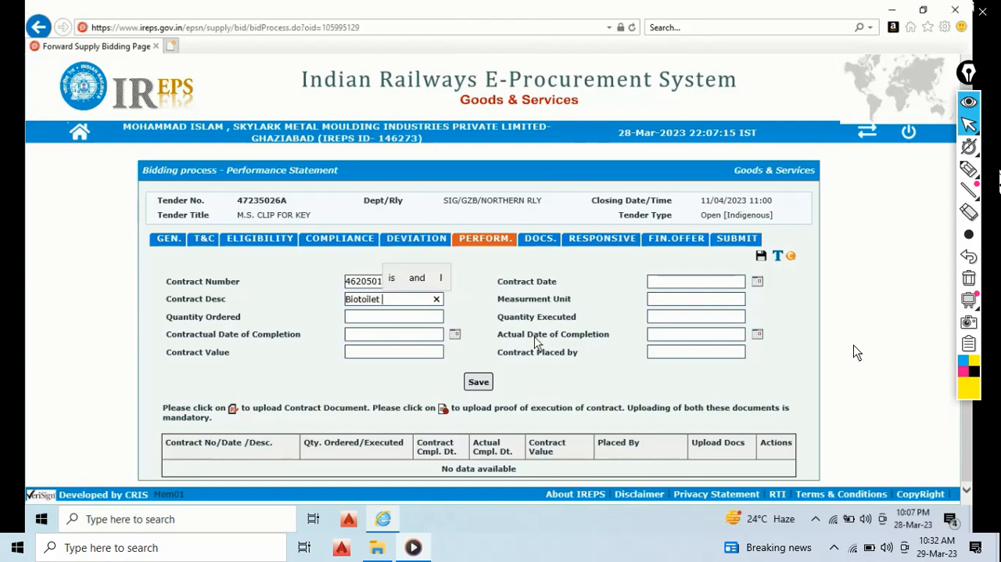
{"action": "key", "text": "Caps_Lock"}
{"action": "type", "text": "B"}
{"action": "key", "text": "Caps_Lock"}
{"action": "type", "text": "r"}
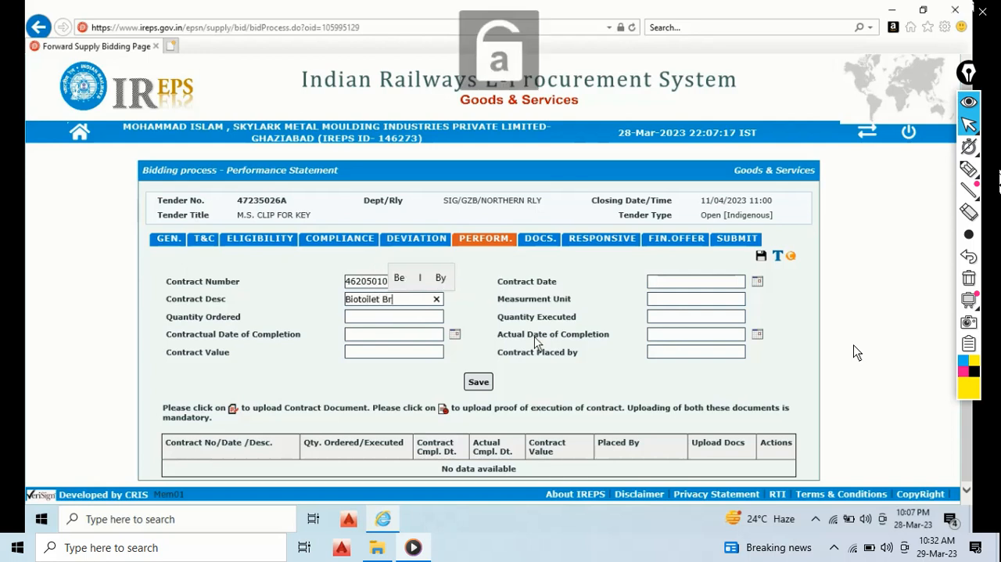
{"action": "type", "text": "acket"}
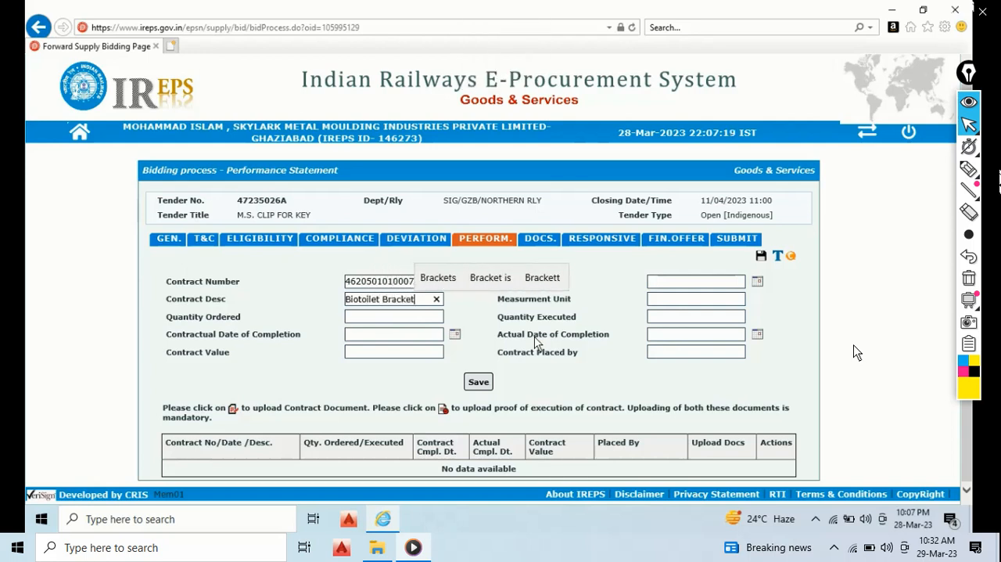
- Set the quantity ordered to 16 and the contractual date of completion to 13/05/2020
{"action": "left_click", "coordinate": [399, 317]}
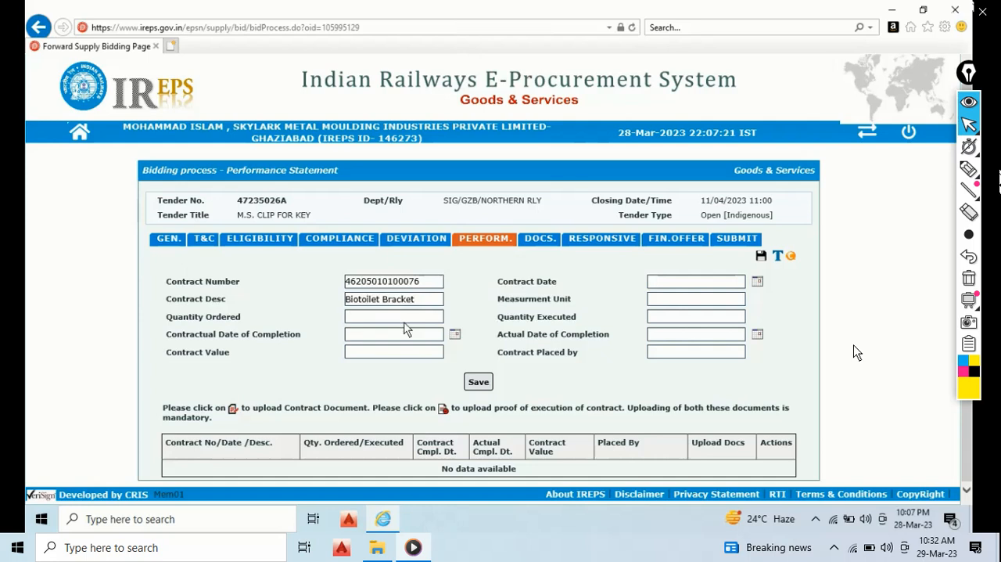
{"action": "left_click", "coordinate": [450, 337]}
{"action": "left_click", "coordinate": [455, 334]}
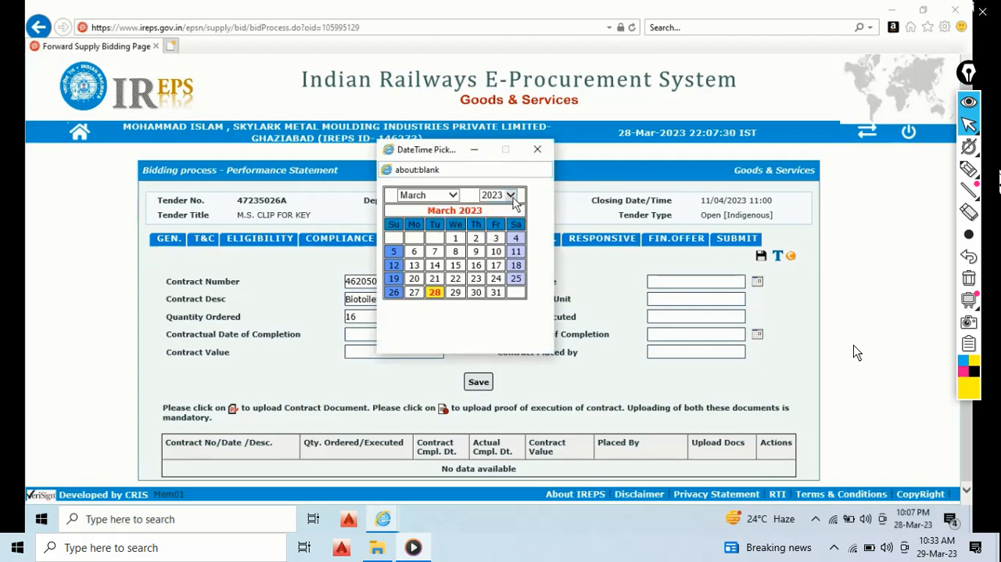
{"action": "left_click", "coordinate": [514, 195]}
{"action": "left_click", "coordinate": [491, 181]}
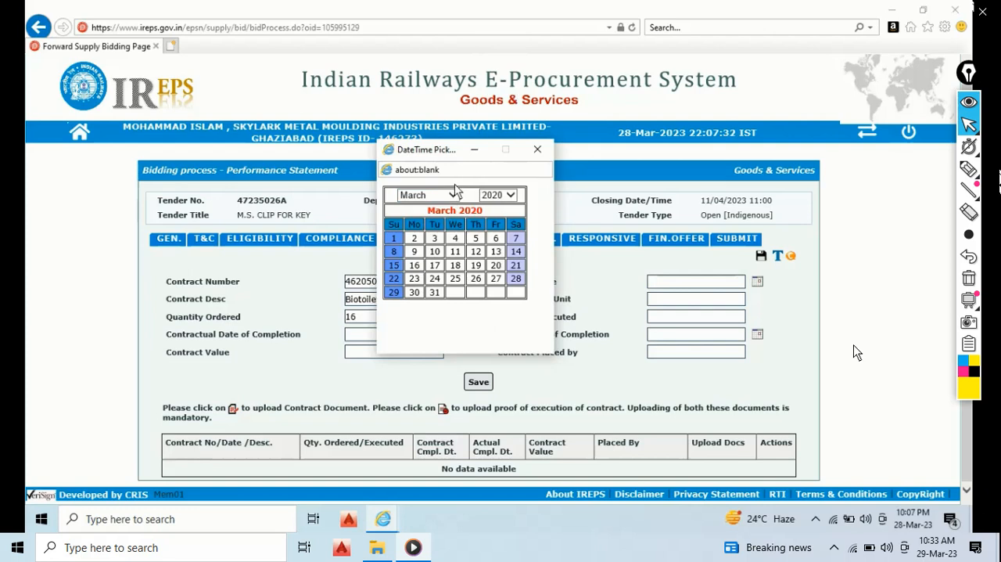
{"action": "left_click", "coordinate": [452, 195]}
{"action": "left_click", "coordinate": [426, 215]}
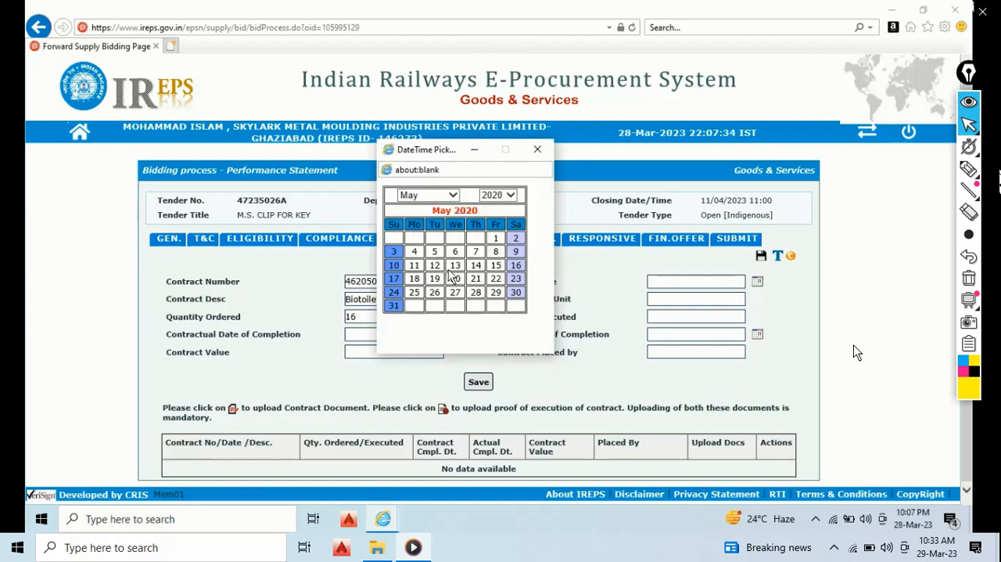
{"action": "left_click", "coordinate": [449, 267]}
- Enter 315410 as the contract value and set the contract date to 18/03/2020
{"action": "left_click", "coordinate": [404, 351]}
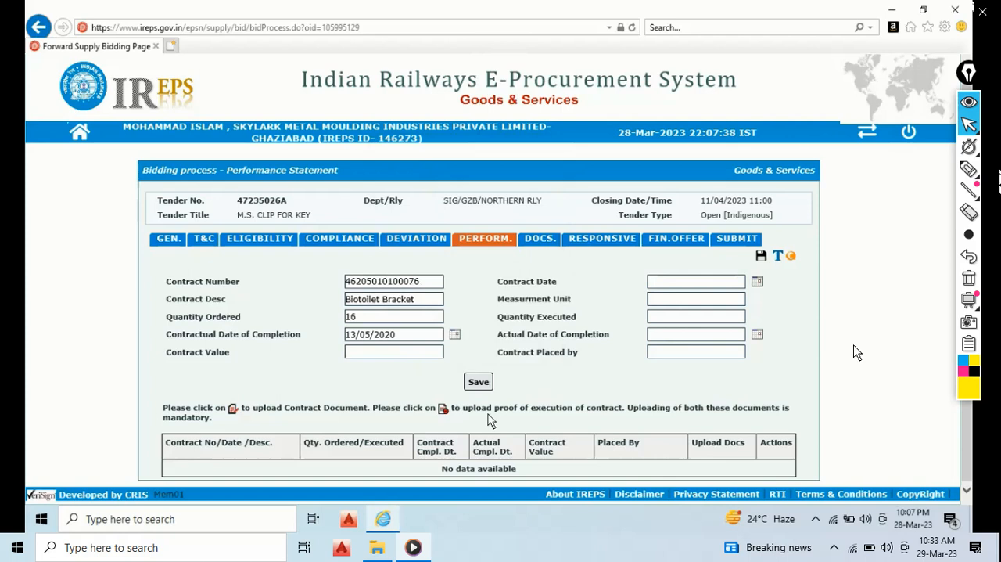
{"action": "type", "text": "315410"}
{"action": "left_click", "coordinate": [756, 284]}
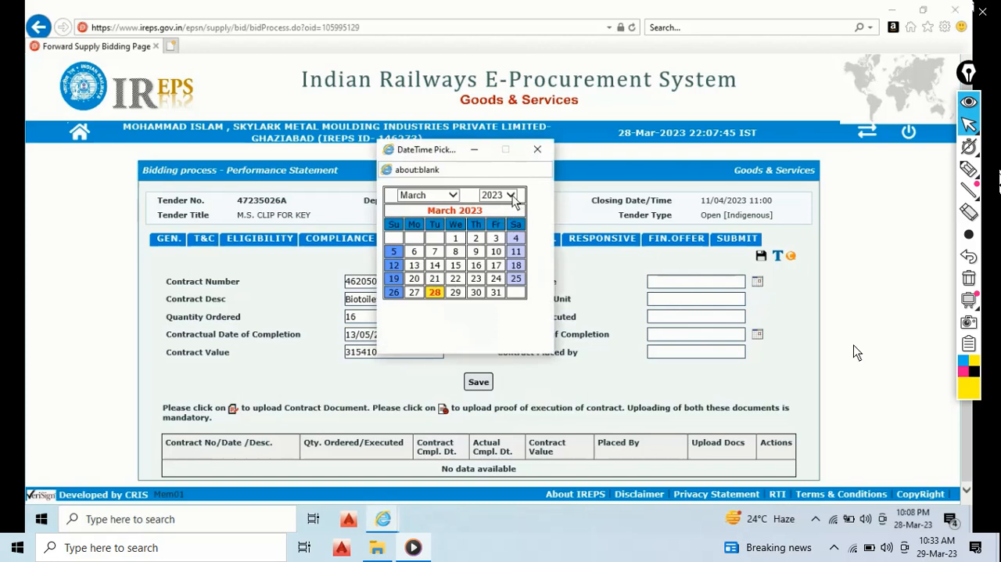
{"action": "left_click", "coordinate": [511, 196]}
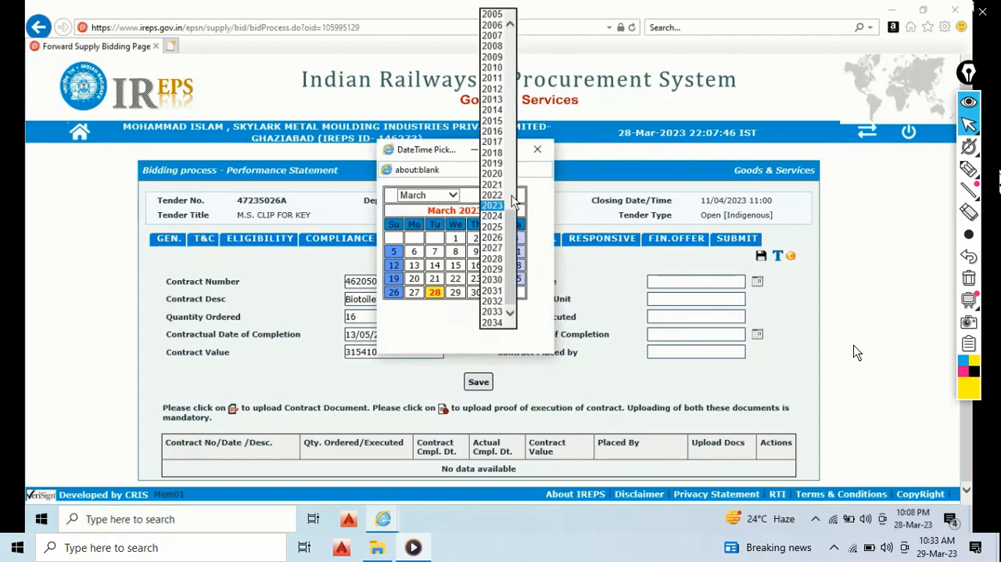
{"action": "left_click", "coordinate": [500, 173]}
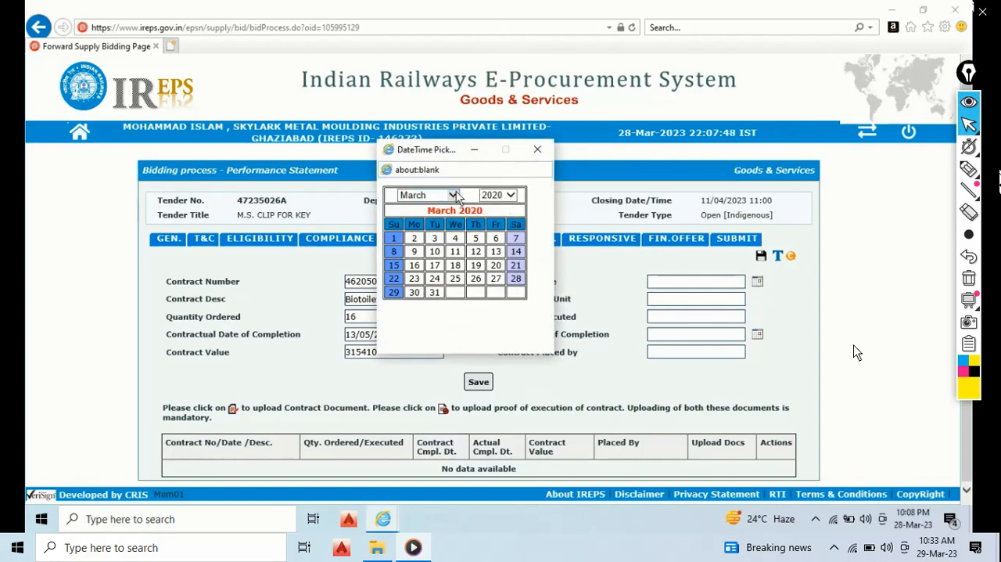
{"action": "left_click", "coordinate": [456, 266]}
- Enter "set" as the contract's measurement unit and 16 as the quantity executed
{"action": "left_click", "coordinate": [666, 301]}
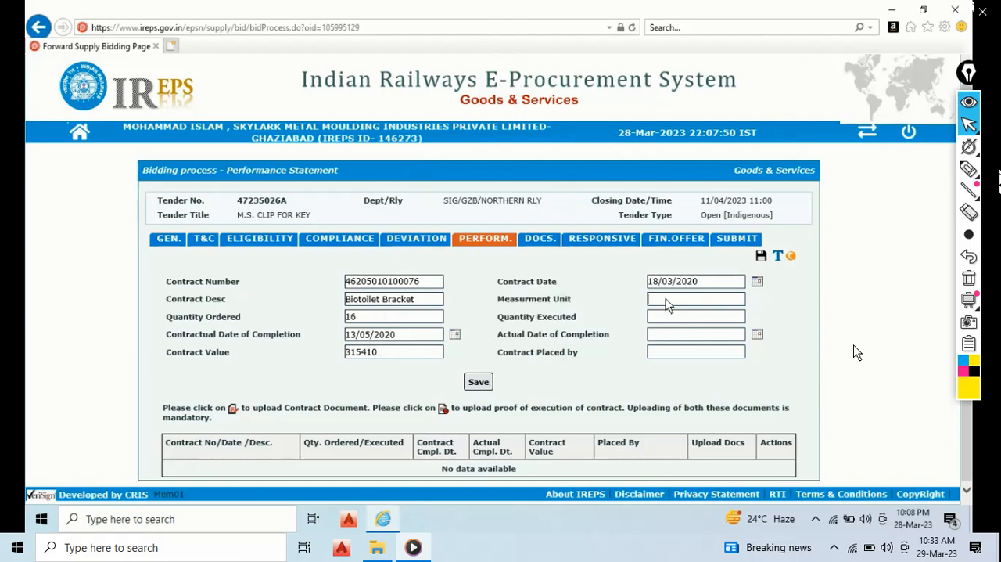
{"action": "type", "text": "set"}
{"action": "left_click", "coordinate": [691, 321]}
{"action": "type", "text": "16"}
- Set the contract's actual date of completion to 13/05/2020
{"action": "left_click", "coordinate": [759, 335]}
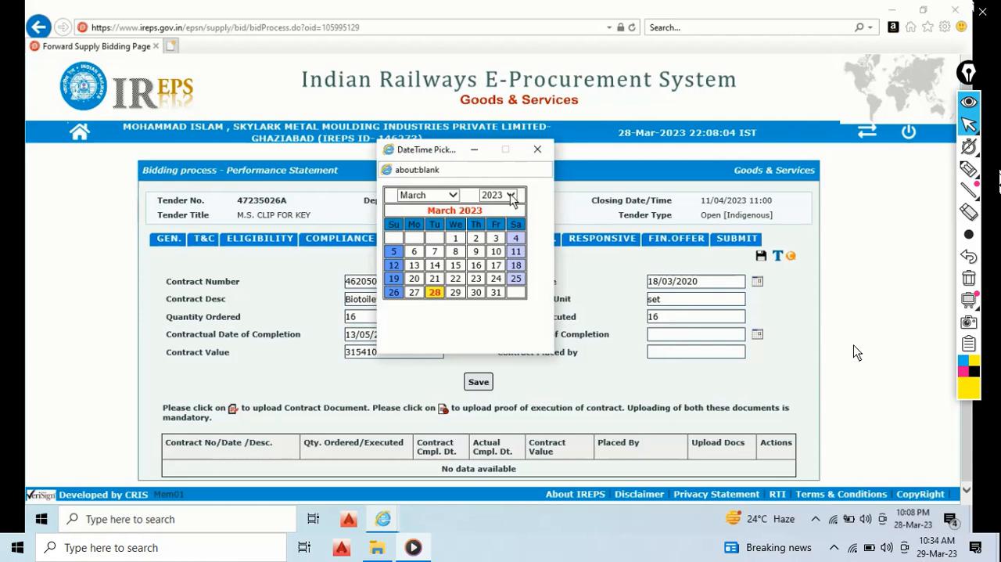
{"action": "left_click", "coordinate": [512, 198]}
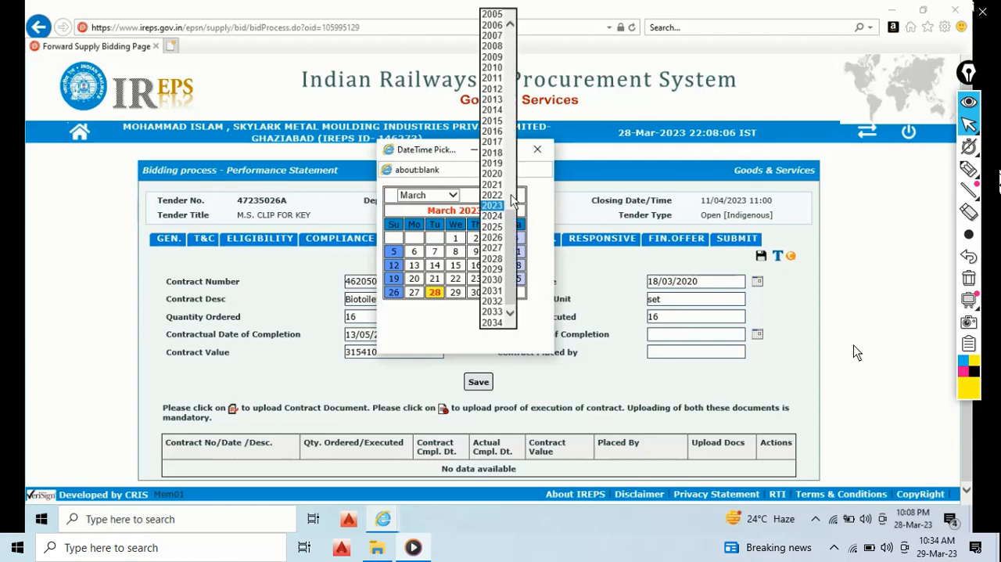
{"action": "left_click", "coordinate": [487, 173]}
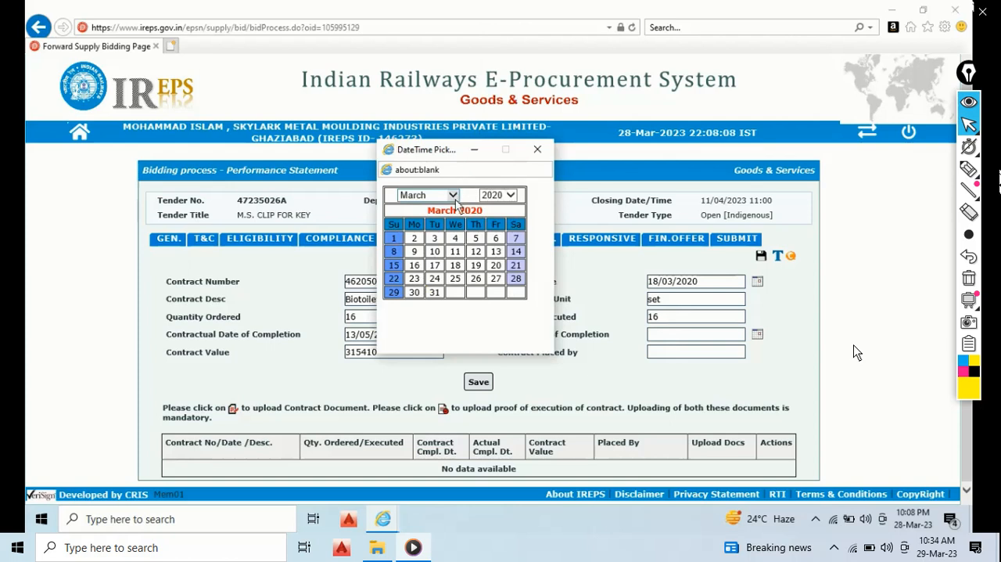
{"action": "left_click", "coordinate": [454, 196]}
{"action": "left_click", "coordinate": [434, 216]}
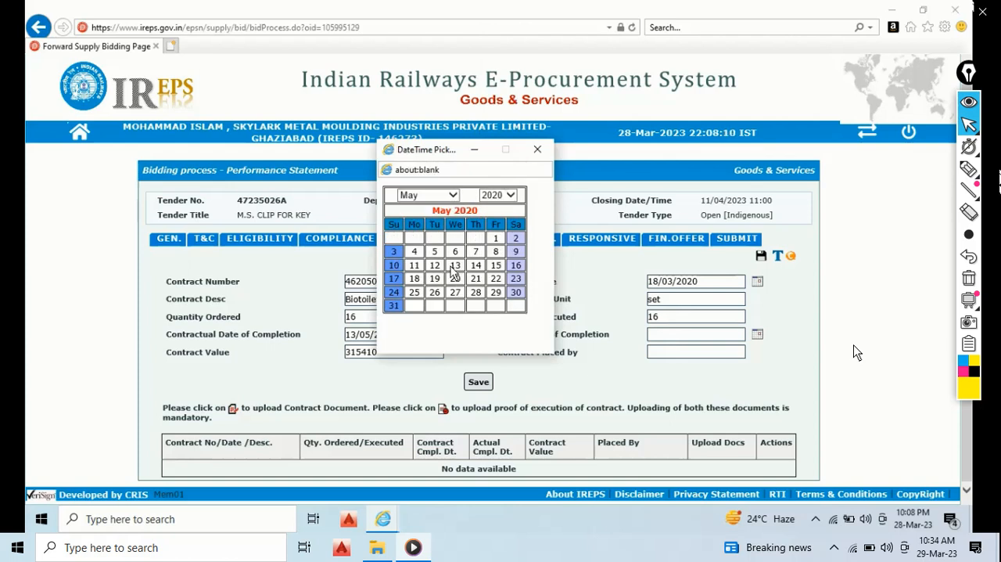
{"action": "left_click", "coordinate": [453, 270]}
- Enter "NR EMU GZB" as the party that placed the contract and save the performance entry, keeping Documents as the save location
{"action": "key", "text": "Caps_Lock"}
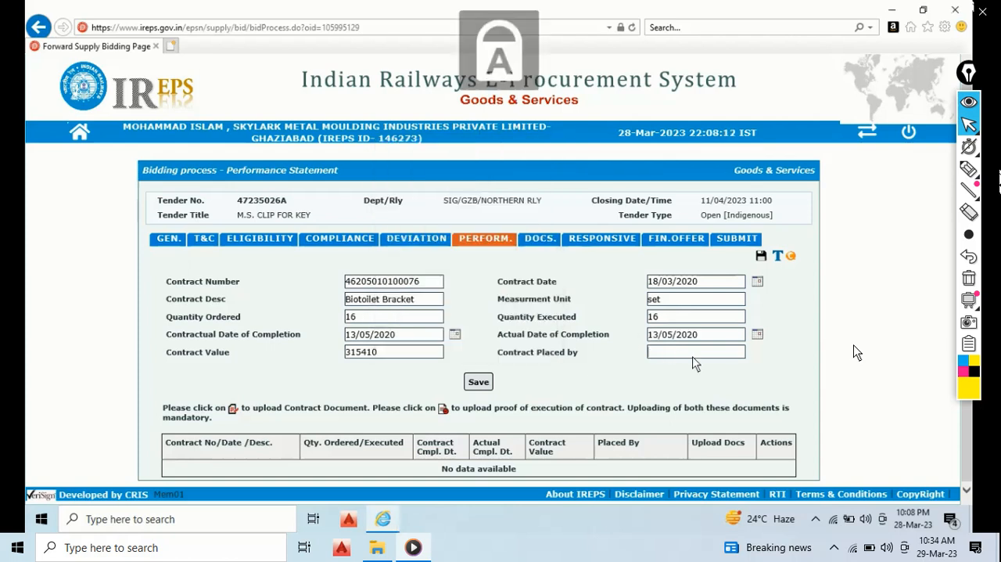
{"action": "type", "text": "NR EM"}
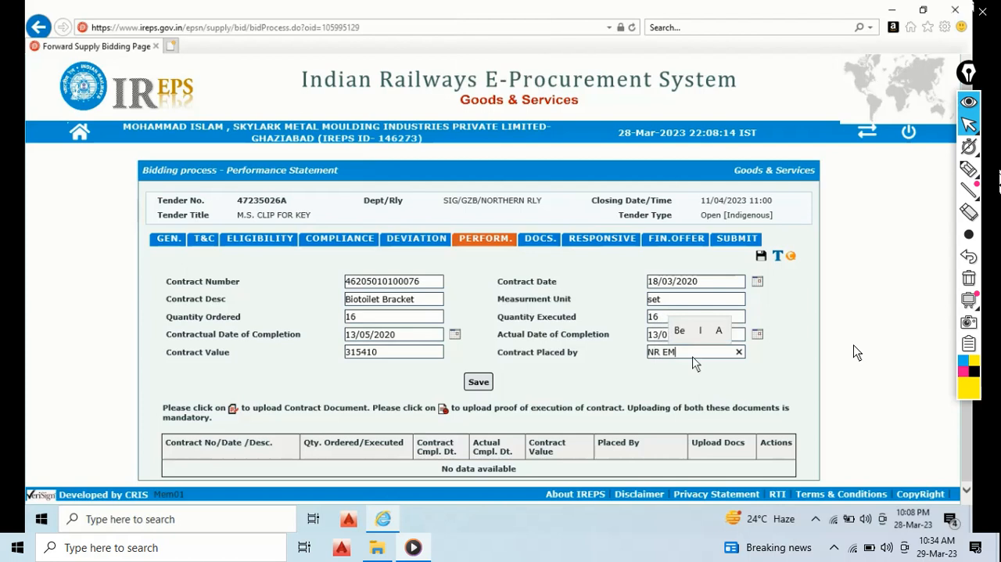
{"action": "type", "text": "U GZB"}
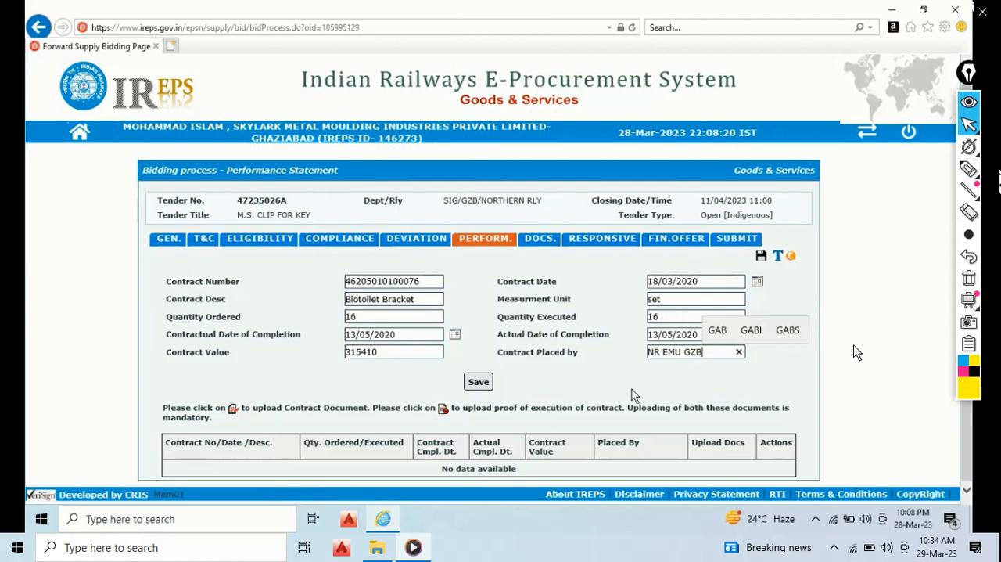
{"action": "left_click", "coordinate": [477, 382]}
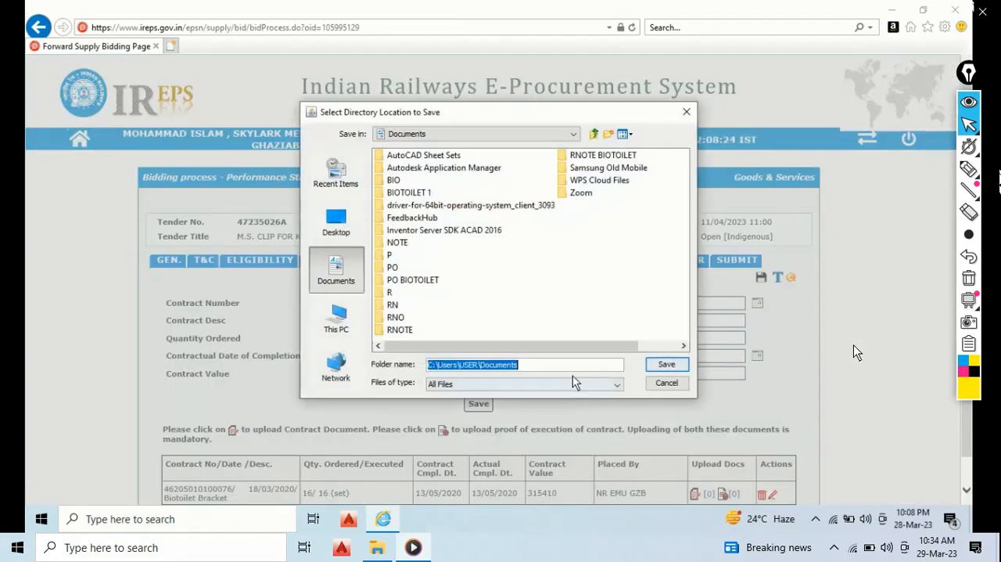
{"action": "left_click", "coordinate": [667, 364]}
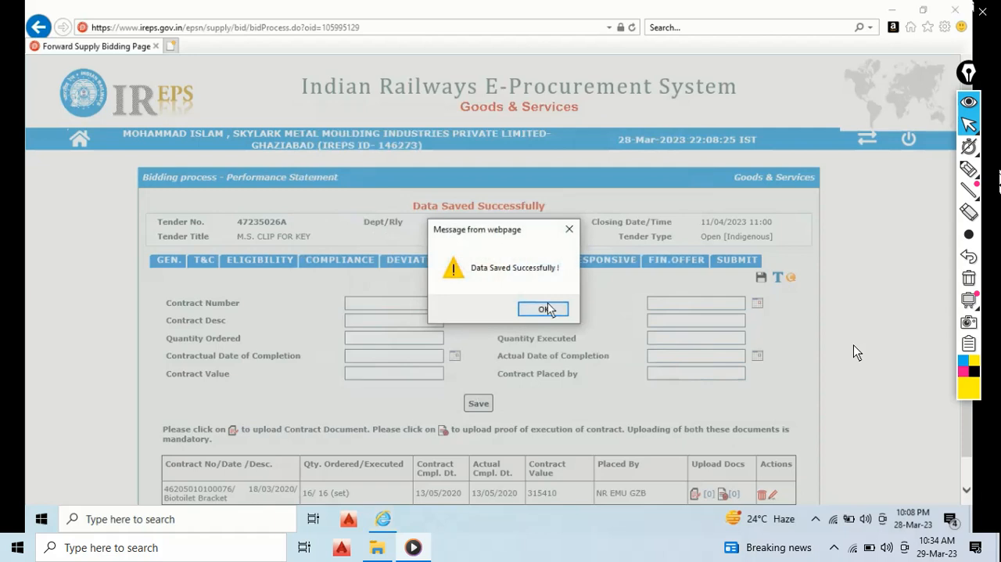
{"action": "left_click", "coordinate": [545, 309]}
- Open the contract document upload for the saved Biotoilet Bracket entry and clear the pending messages
{"action": "scroll", "coordinate": [687, 413], "scroll_direction": "down", "scroll_amount": 1}
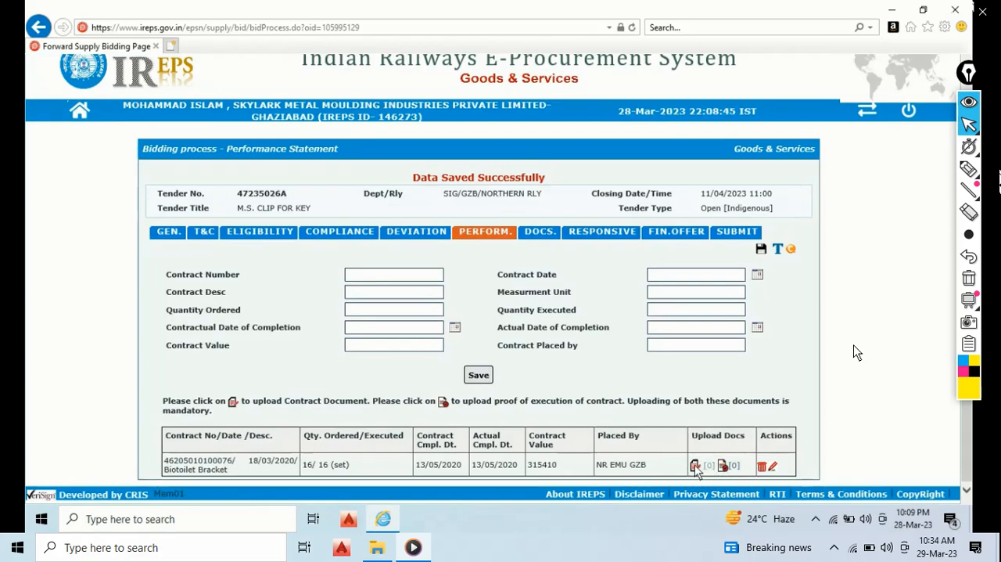
{"action": "left_click", "coordinate": [696, 467]}
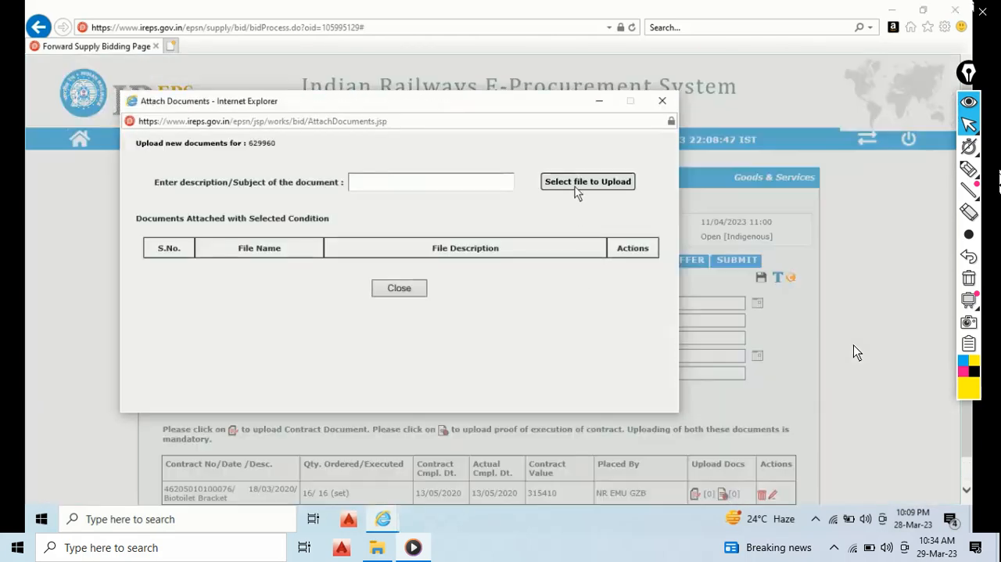
{"action": "left_click", "coordinate": [579, 181]}
{"action": "left_click", "coordinate": [664, 363]}
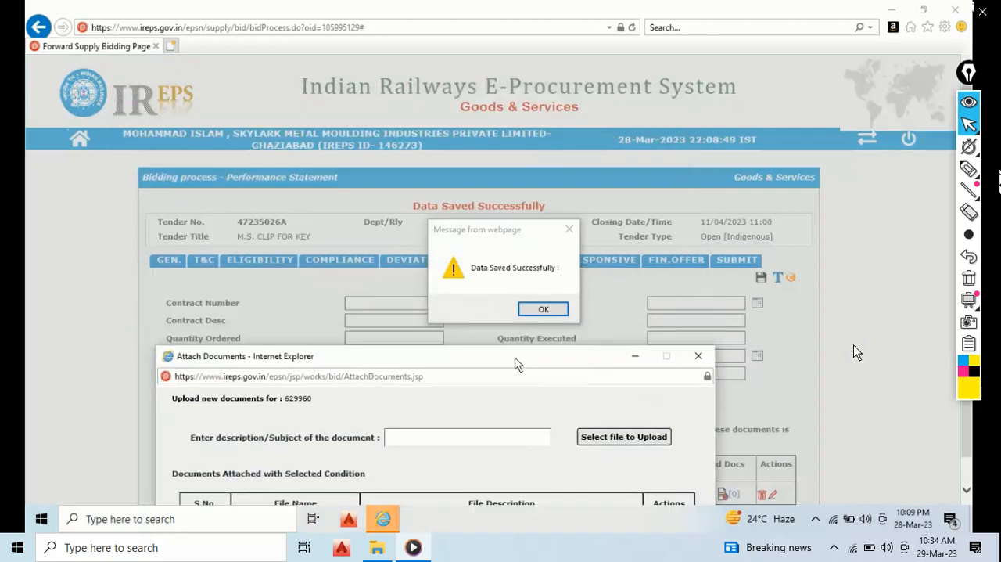
{"action": "left_click", "coordinate": [543, 309]}
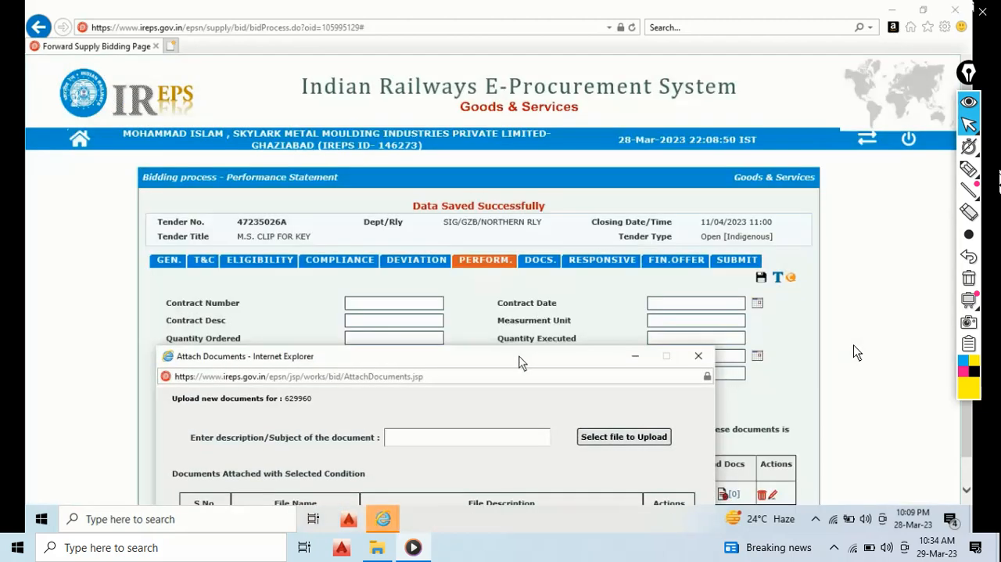
{"action": "left_click_drag", "start_coordinate": [521, 358], "coordinate": [510, 131]}
{"action": "left_click", "coordinate": [619, 205]}
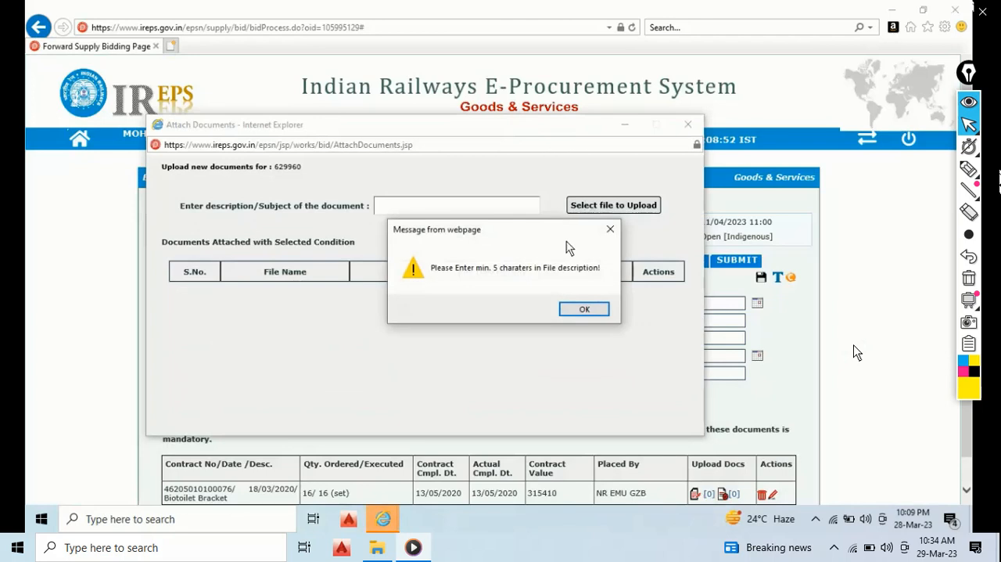
{"action": "left_click", "coordinate": [585, 309]}
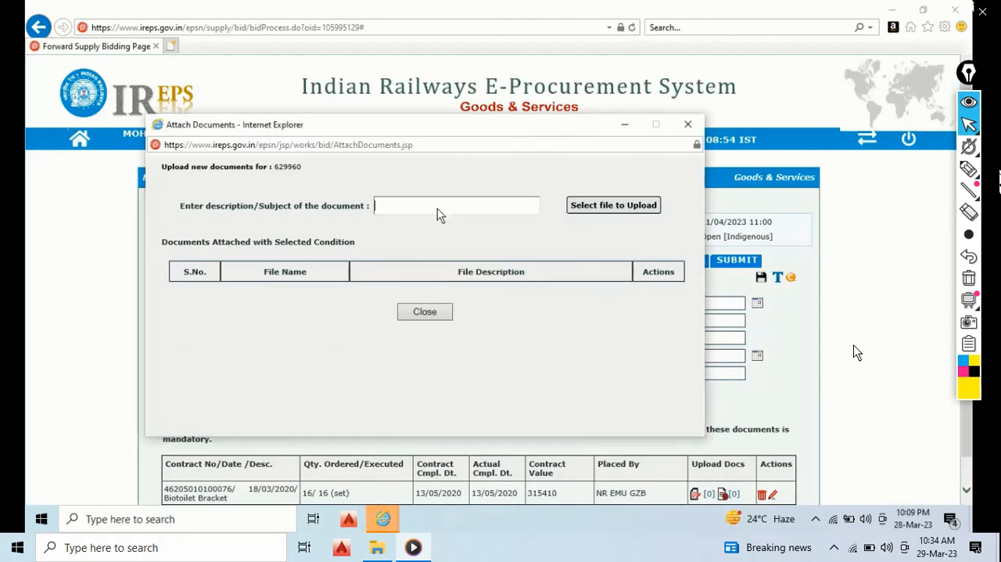
- Enter "BIOTOILET PO" as the description of the contract document
{"action": "type", "text": "BIOT"}
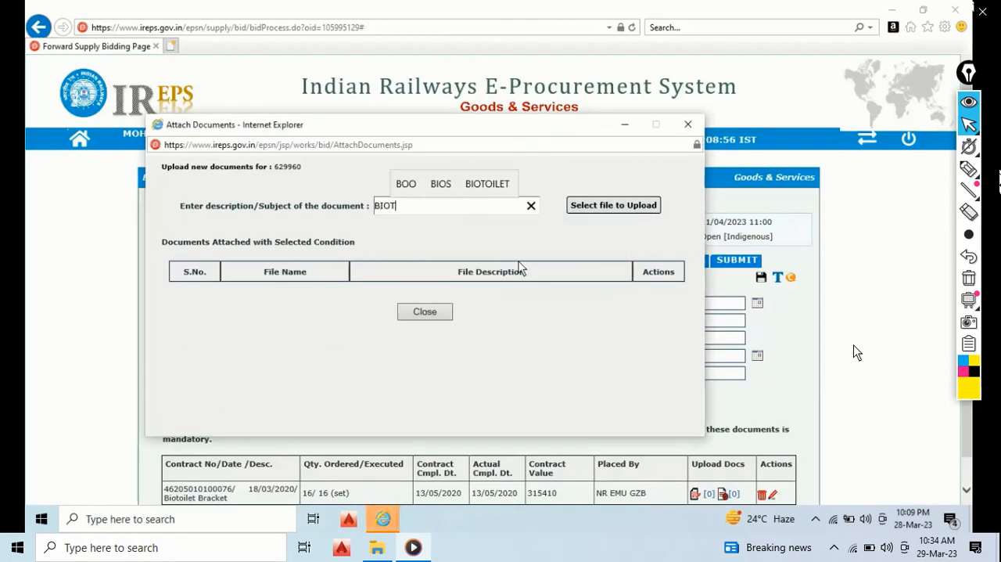
{"action": "type", "text": "OILET"}
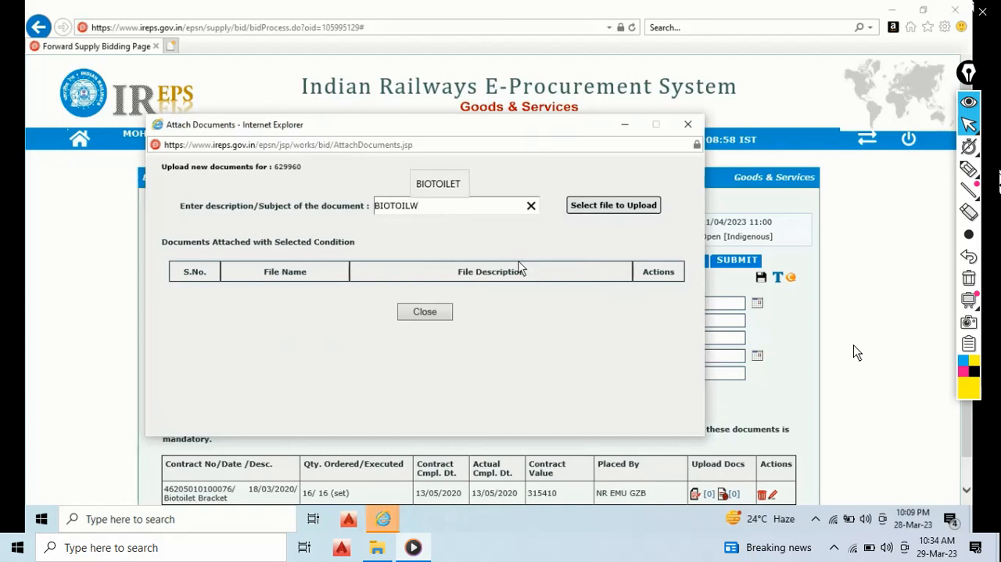
{"action": "type", "text": " PO"}
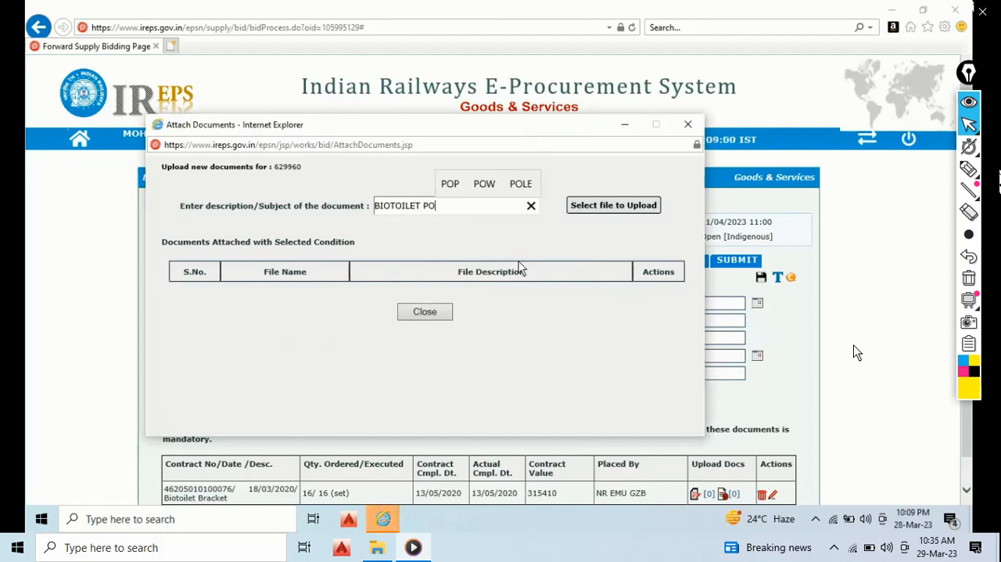
- Choose PO BIOTOILET_compressed.pdf from the Desktop as the contract document to sign and upload
{"action": "left_click", "coordinate": [599, 206]}
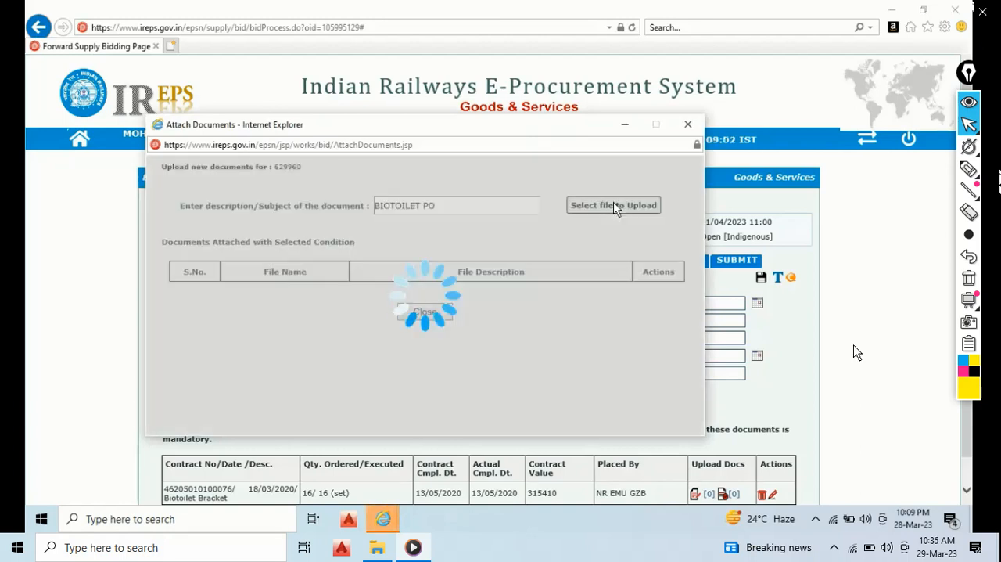
{"action": "left_click", "coordinate": [594, 216]}
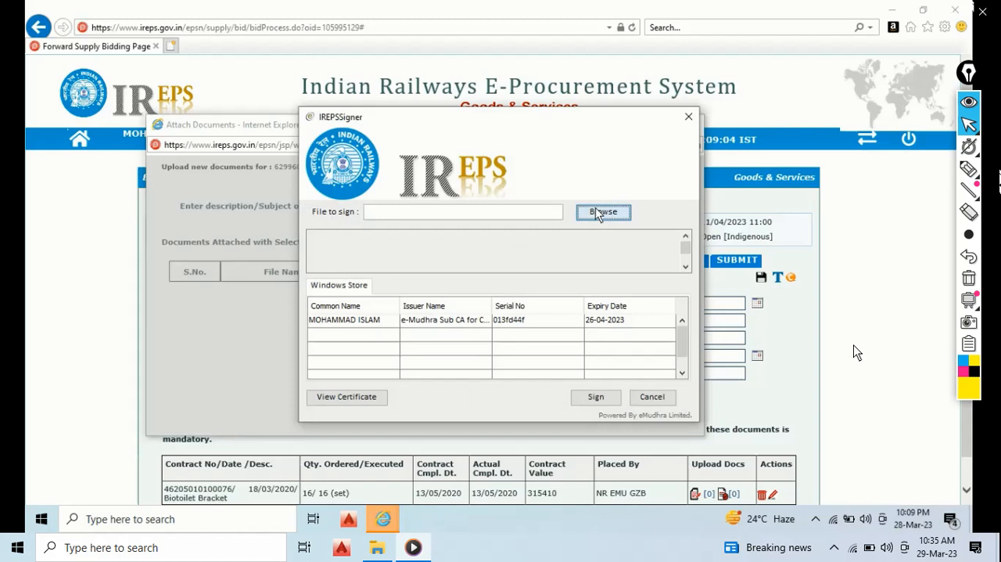
{"action": "left_click", "coordinate": [350, 233]}
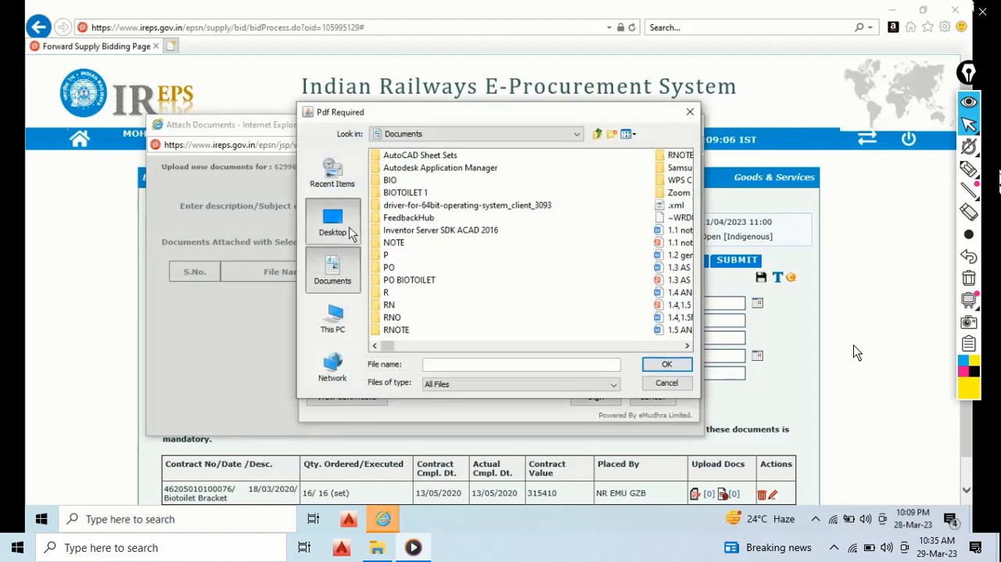
{"action": "scroll", "coordinate": [550, 257], "scroll_direction": "right", "scroll_amount": 3}
{"action": "scroll", "coordinate": [560, 251], "scroll_direction": "left", "scroll_amount": 3}
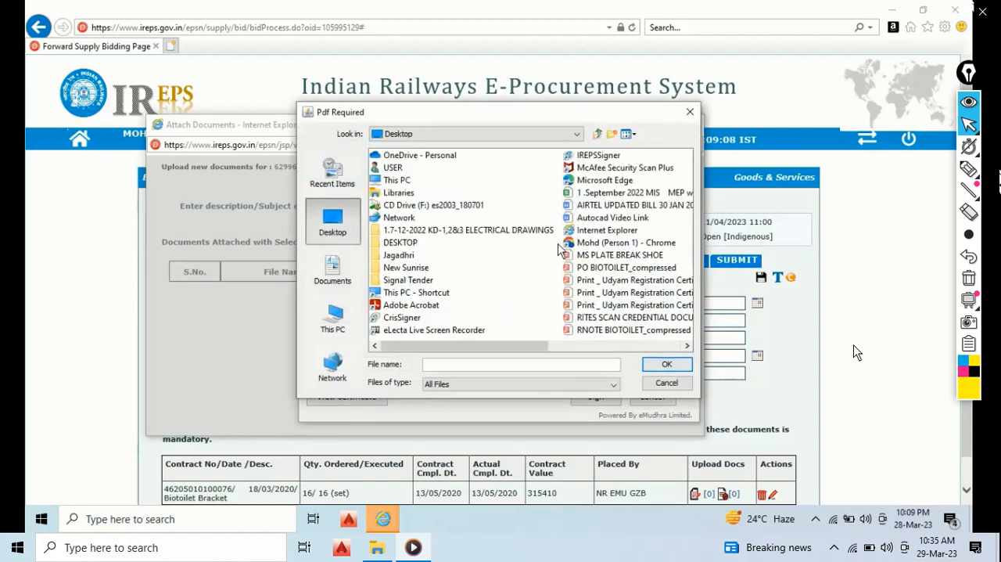
{"action": "left_click", "coordinate": [614, 268]}
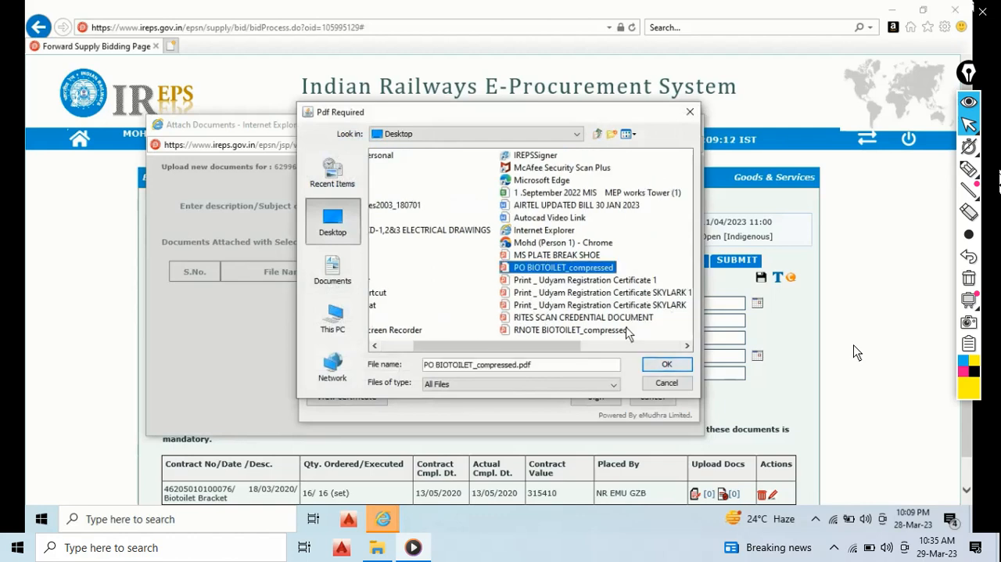
{"action": "left_click", "coordinate": [662, 365]}
- Sign the purchase order PDF with the listed digital certificate and save the signed copy in Documents
{"action": "left_click", "coordinate": [623, 322]}
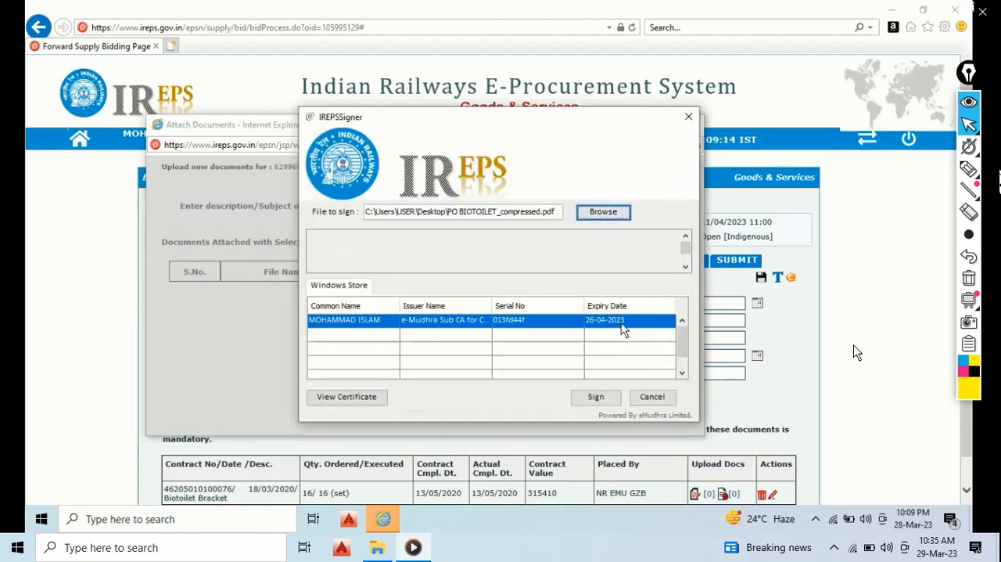
{"action": "left_click", "coordinate": [604, 397]}
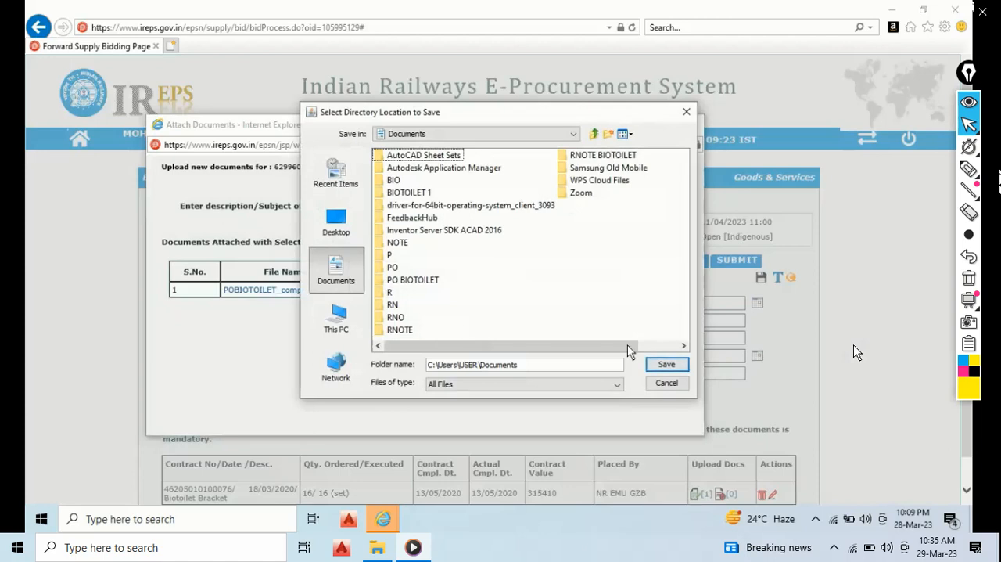
{"action": "left_click", "coordinate": [663, 367]}
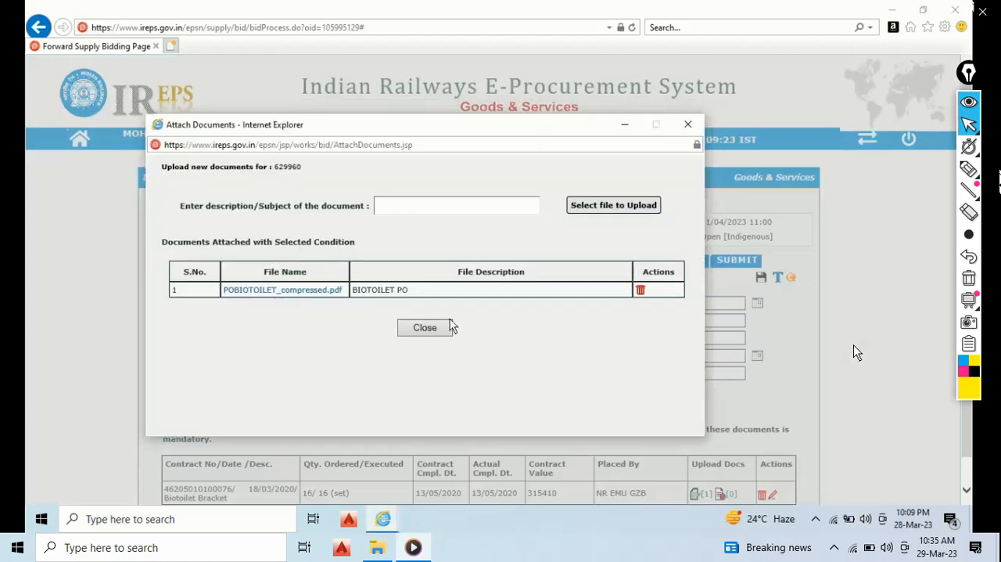
- Finish the contract document upload and open the proof-of-execution upload for the Biotoilet Bracket entry
{"action": "left_click", "coordinate": [432, 328]}
{"action": "left_click", "coordinate": [544, 310]}
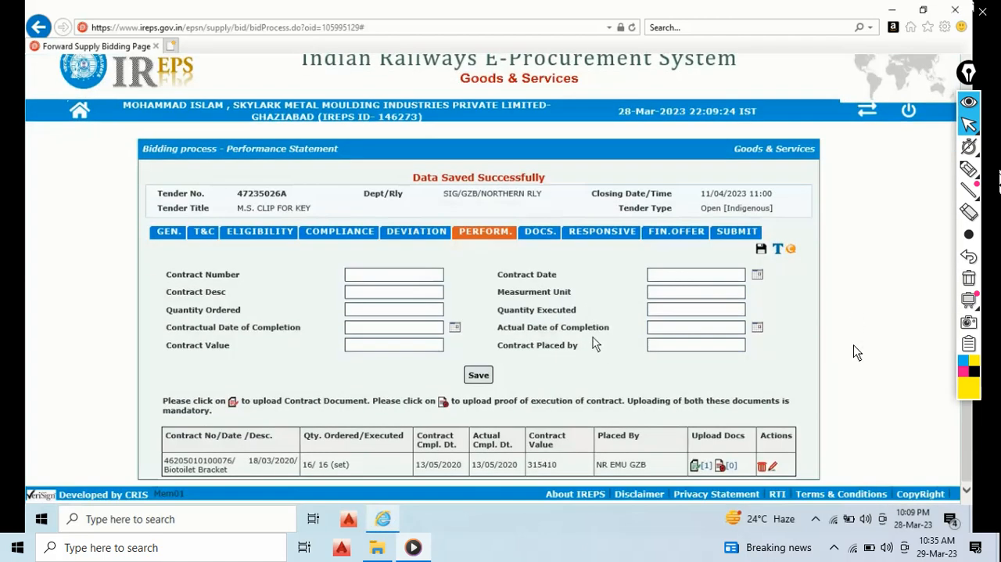
{"action": "left_click", "coordinate": [719, 465]}
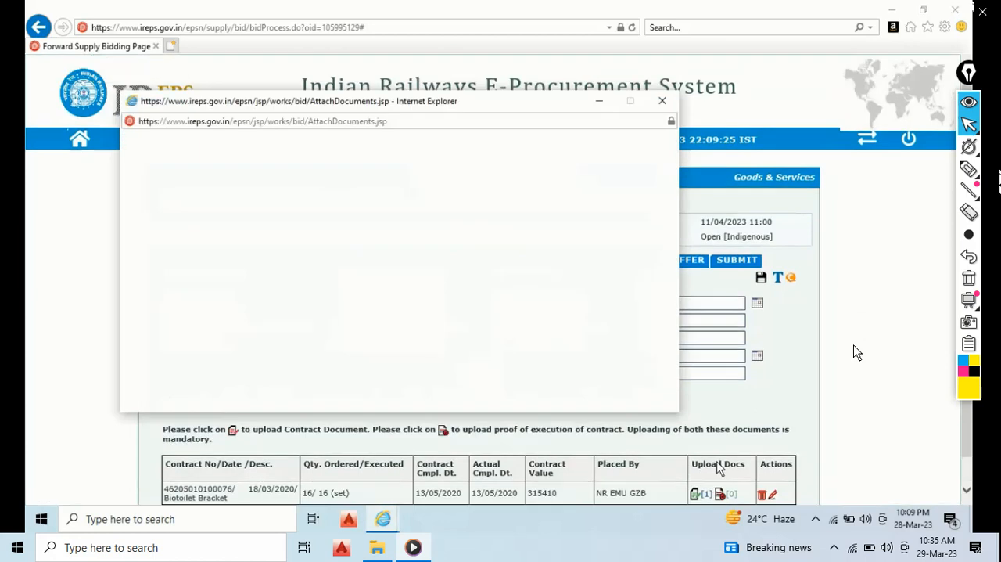
{"action": "left_click", "coordinate": [438, 186]}
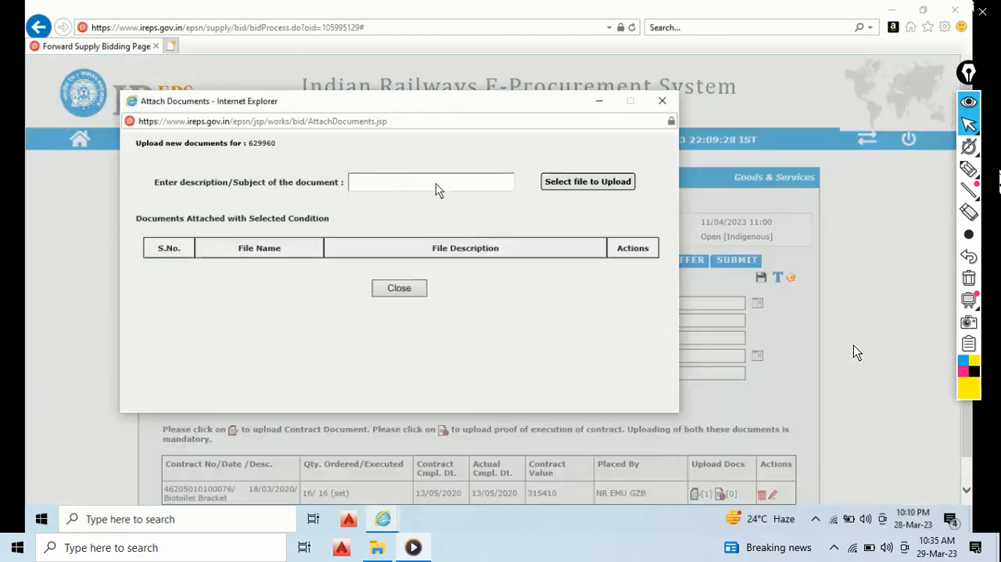
{"action": "left_click", "coordinate": [677, 366]}
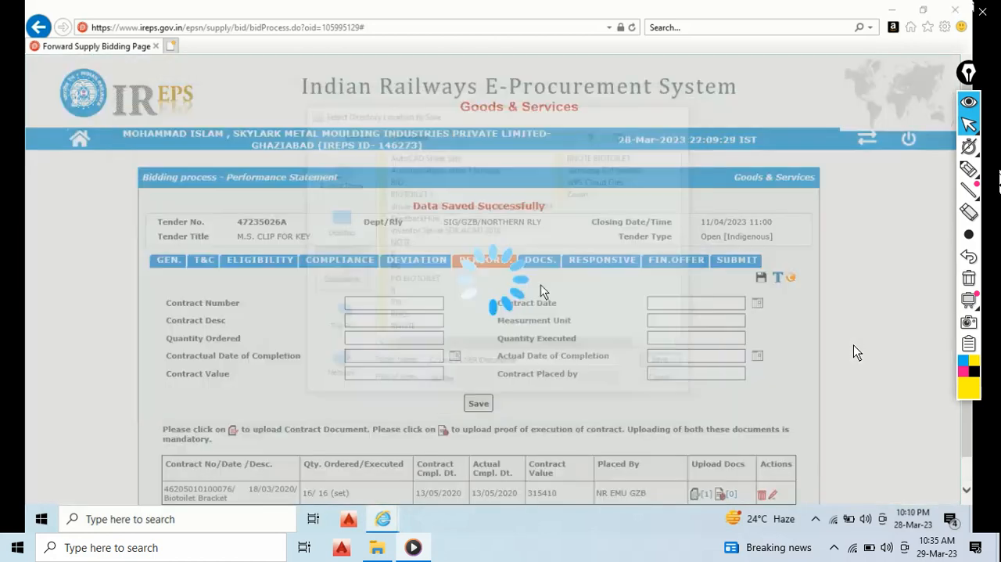
- Enter "RNOTE BIOTOILET" as the description of the proof-of-execution document
{"action": "left_click", "coordinate": [433, 189]}
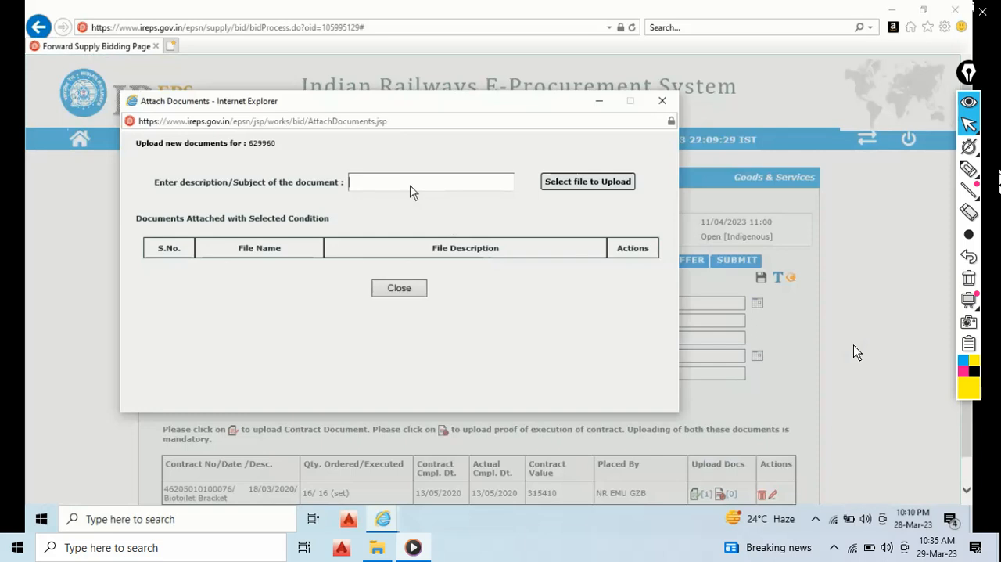
{"action": "type", "text": "RNOT"}
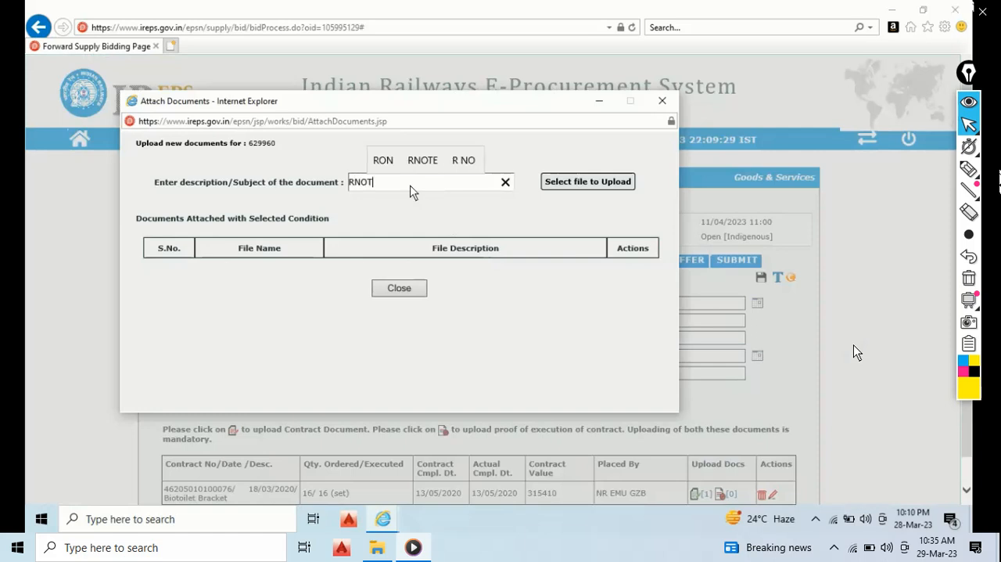
{"action": "type", "text": "E BIOTOILET"}
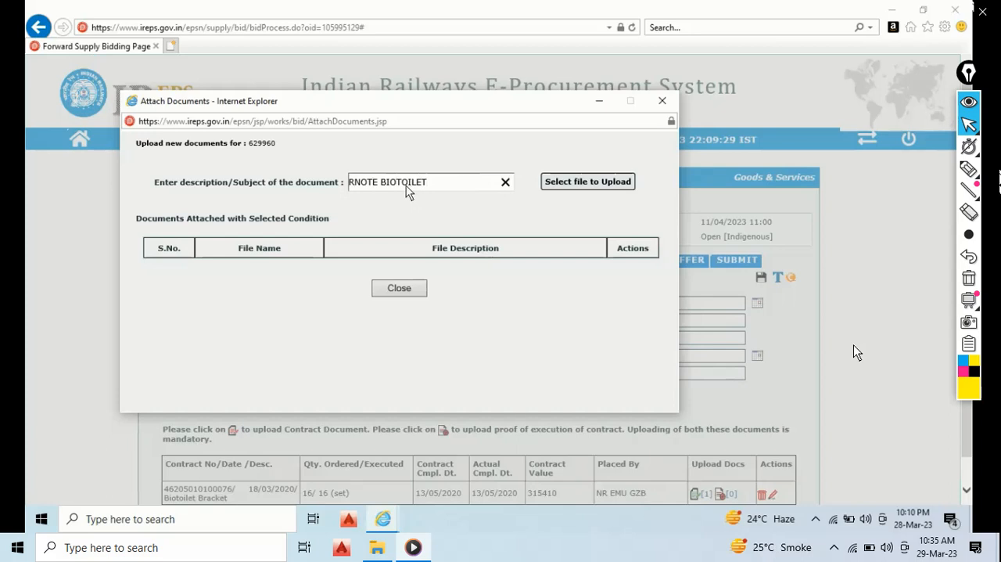
- Choose RNOTE BIOTOILET_compressed.pdf from the Desktop as the proof-of-execution file to sign and upload
{"action": "left_click", "coordinate": [572, 183]}
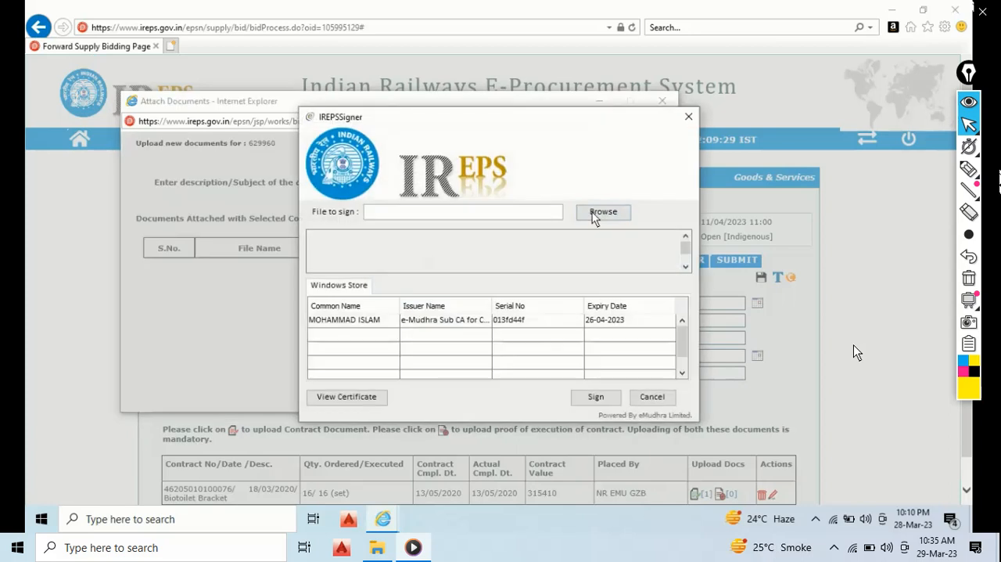
{"action": "left_click", "coordinate": [600, 213]}
{"action": "left_click", "coordinate": [316, 213]}
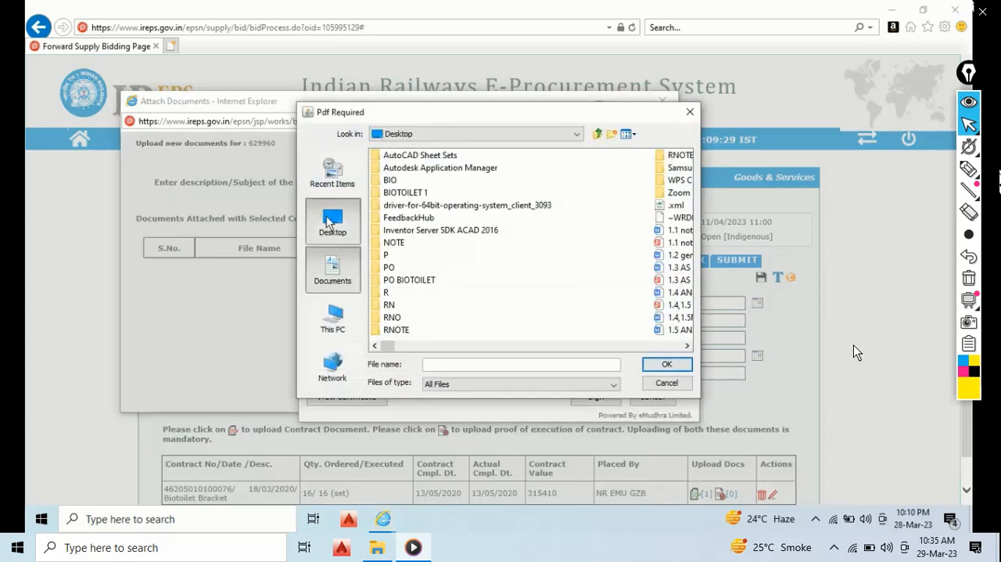
{"action": "scroll", "coordinate": [611, 281], "scroll_direction": "right", "scroll_amount": 3}
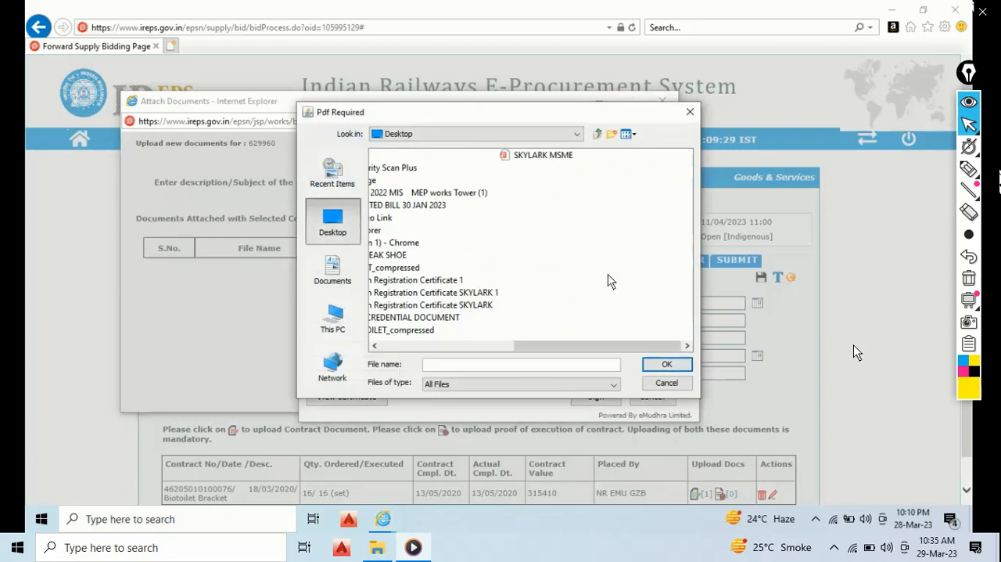
{"action": "scroll", "coordinate": [611, 282], "scroll_direction": "left", "scroll_amount": 3}
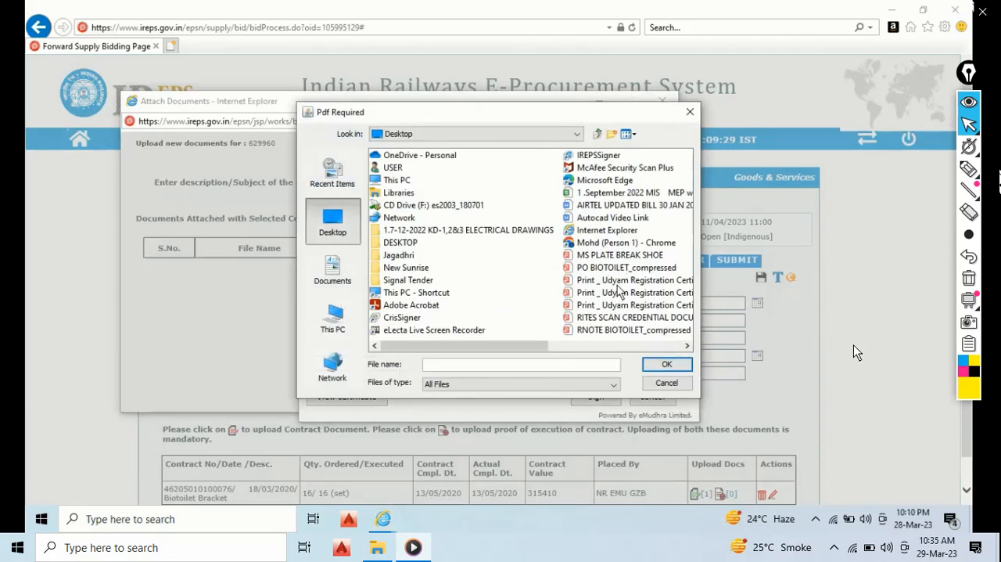
{"action": "left_click", "coordinate": [612, 330]}
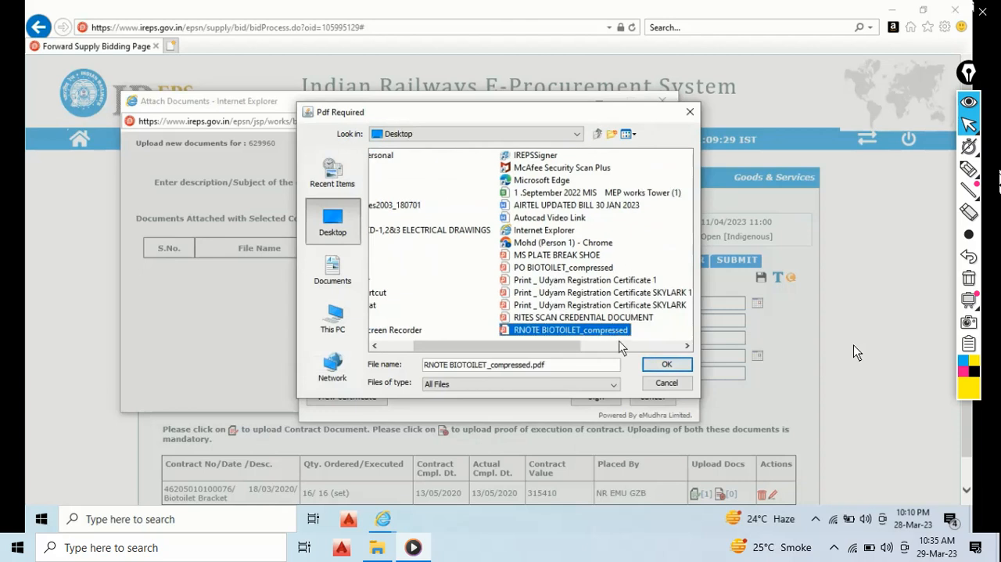
{"action": "left_click", "coordinate": [664, 364]}
- Sign the RNOTE BIOTOILET PDF with the listed digital certificate, close the attachment window and save the signed copy in Documents
{"action": "left_click", "coordinate": [624, 329]}
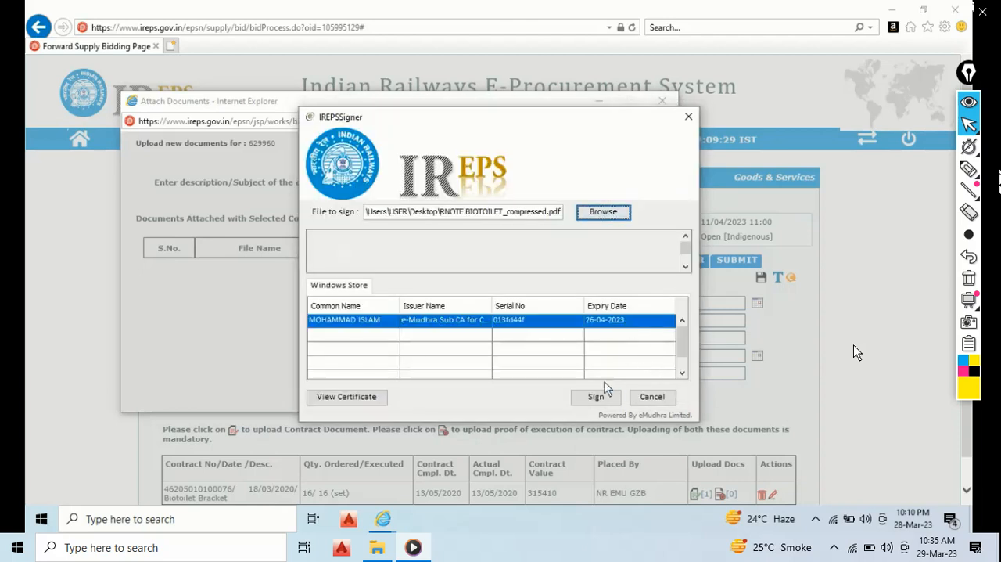
{"action": "left_click", "coordinate": [598, 397]}
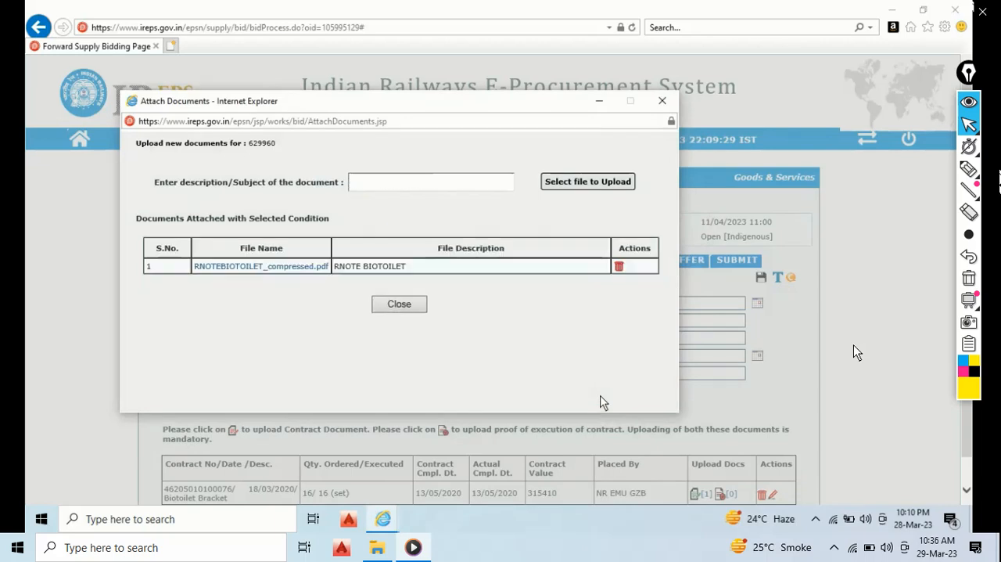
{"action": "left_click", "coordinate": [401, 304]}
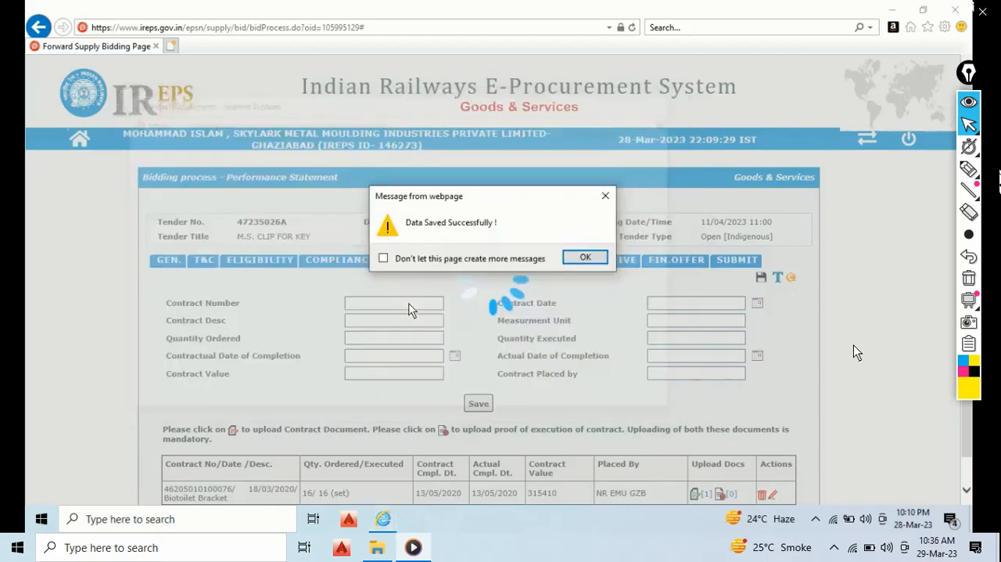
{"action": "left_click", "coordinate": [584, 258]}
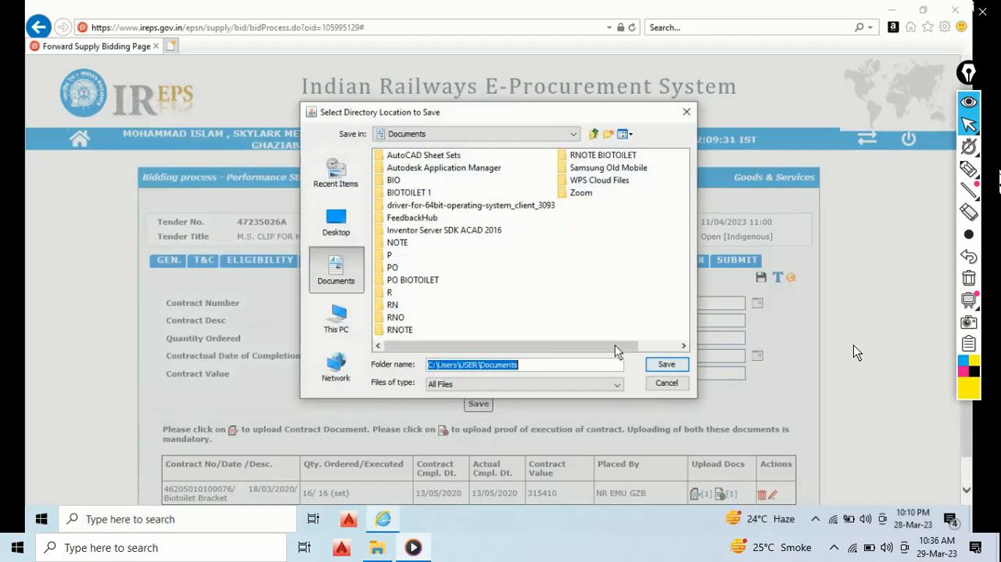
{"action": "left_click", "coordinate": [669, 364]}
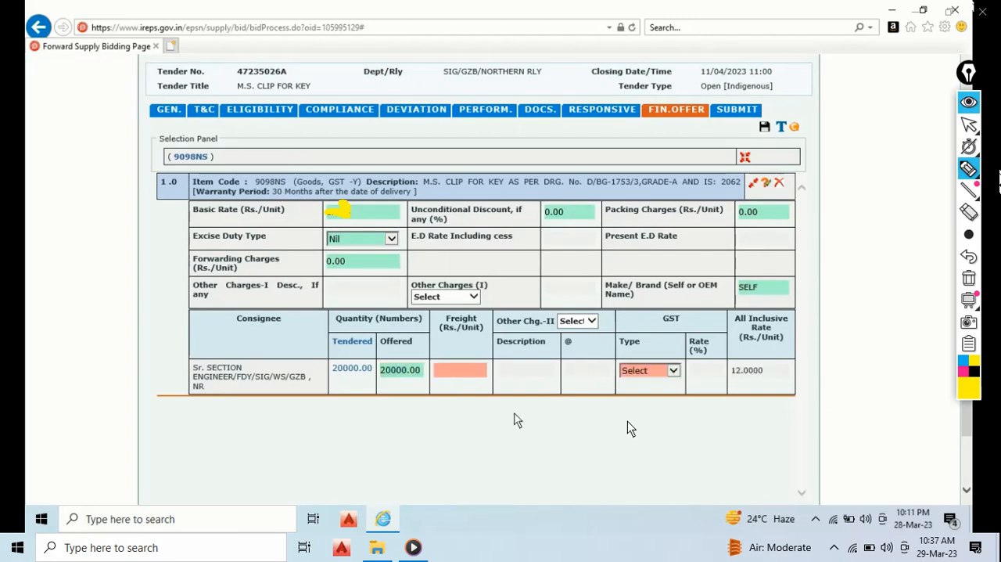
{"action": "mouse_move", "coordinate": [734, 369]}
{"action": "left_mouse_down"}
{"action": "mouse_move", "coordinate": [763, 370]}
{"action": "mouse_move", "coordinate": [726, 371]}
{"action": "mouse_move", "coordinate": [760, 369]}
{"action": "left_mouse_up"}
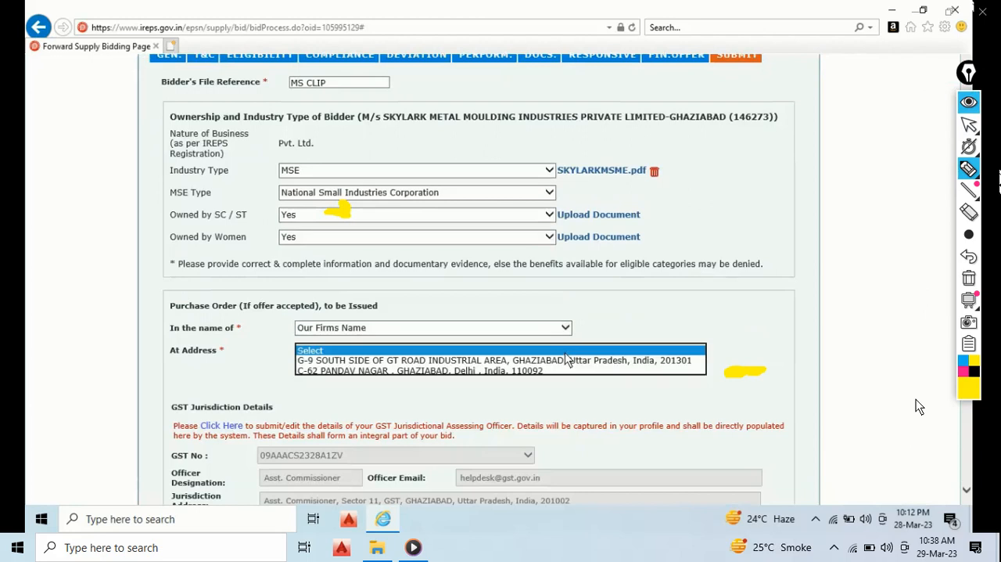
{"action": "key", "text": "ctrl+shift+2"}
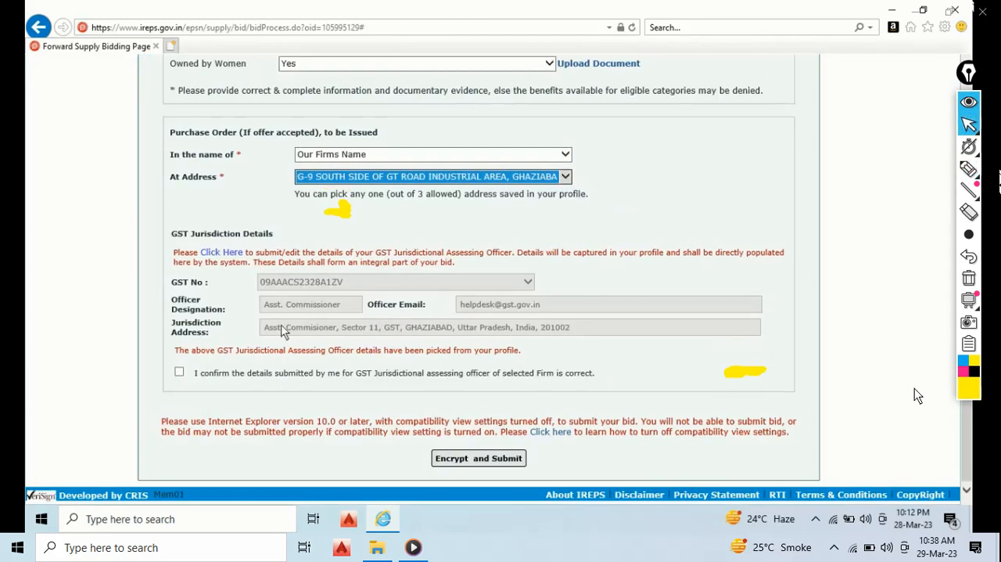
{"action": "mouse_move", "coordinate": [908, 401]}
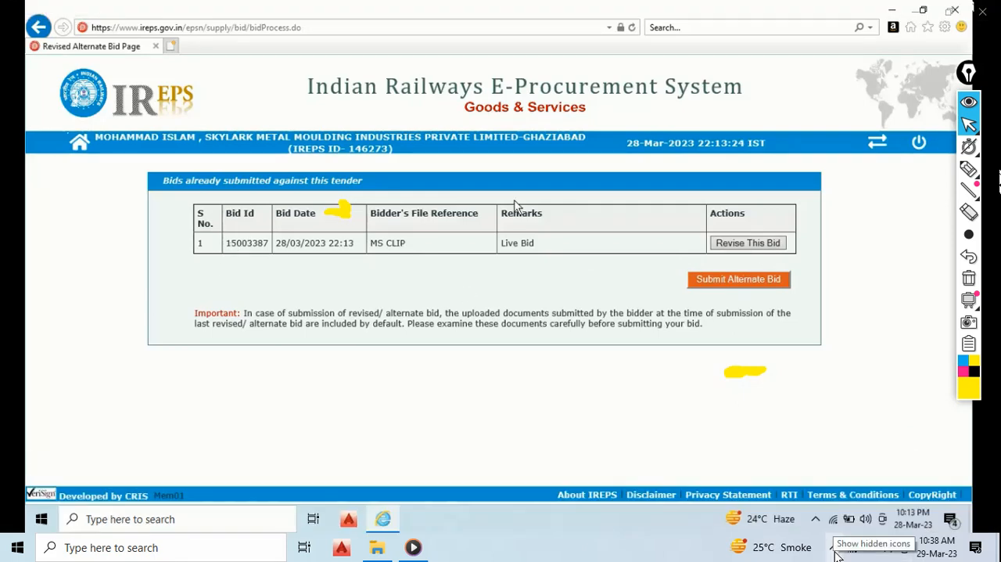
{"action": "left_click", "coordinate": [835, 549]}
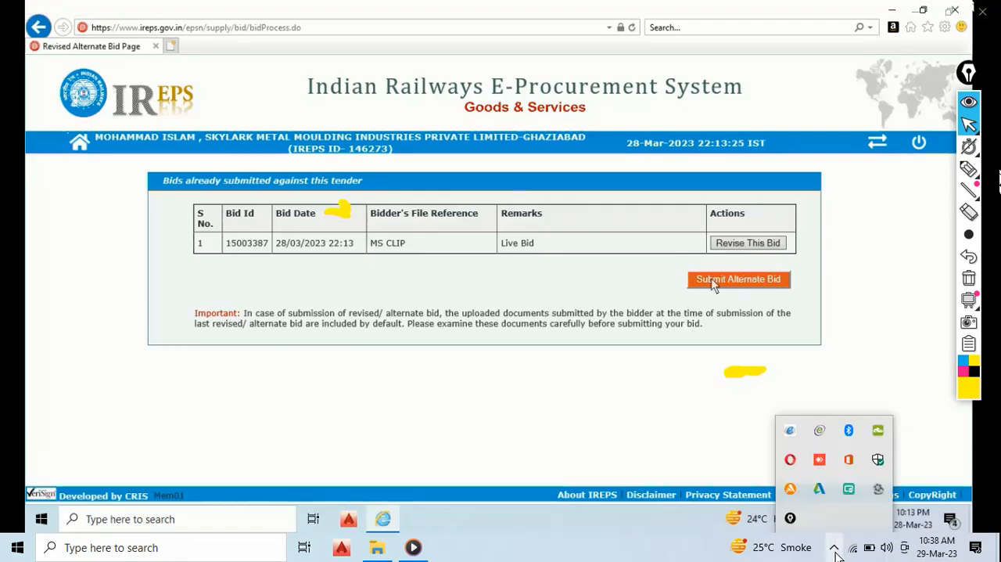
{"action": "left_click", "coordinate": [879, 489]}
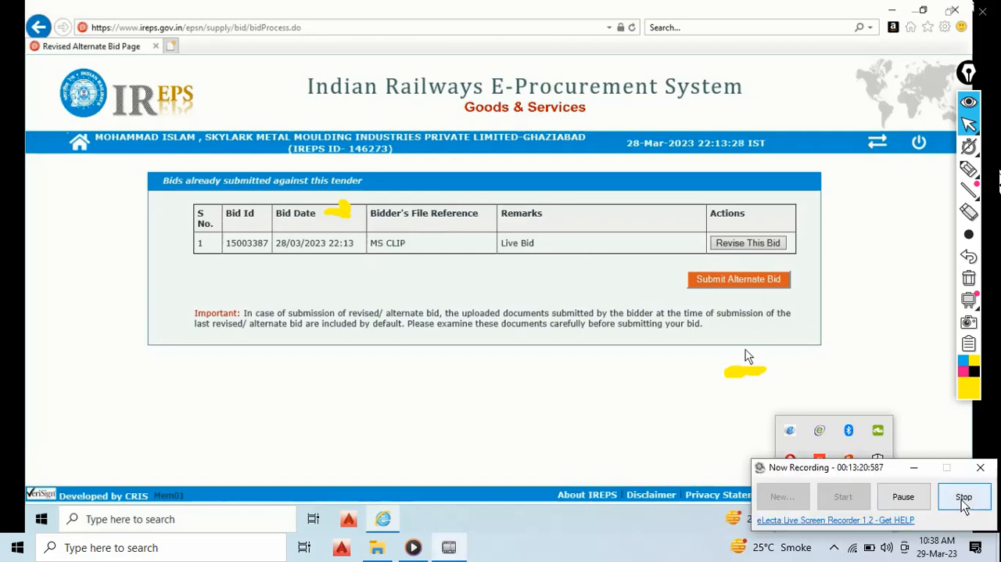